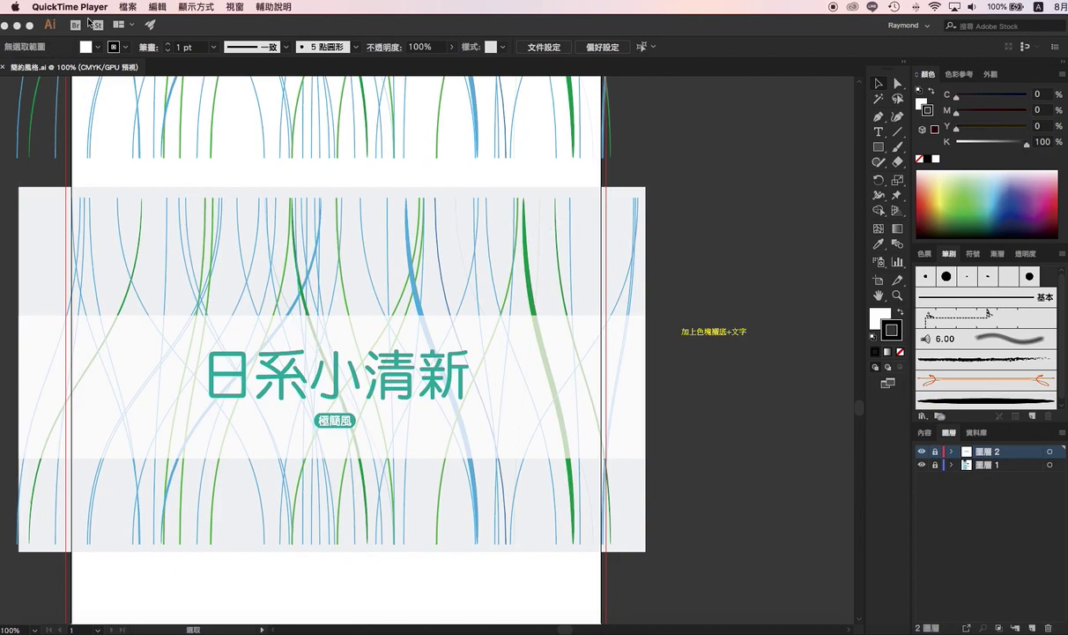
Bring the Illustrator window showing the finished 日系小清新 curved-line banner in front of QuickTime.
{"action": "left_click", "coordinate": [249, 43]}
Create a blank A4 landscape document (297 × 210 mm) from the Print presets.
{"action": "left_click", "coordinate": [110, 7]}
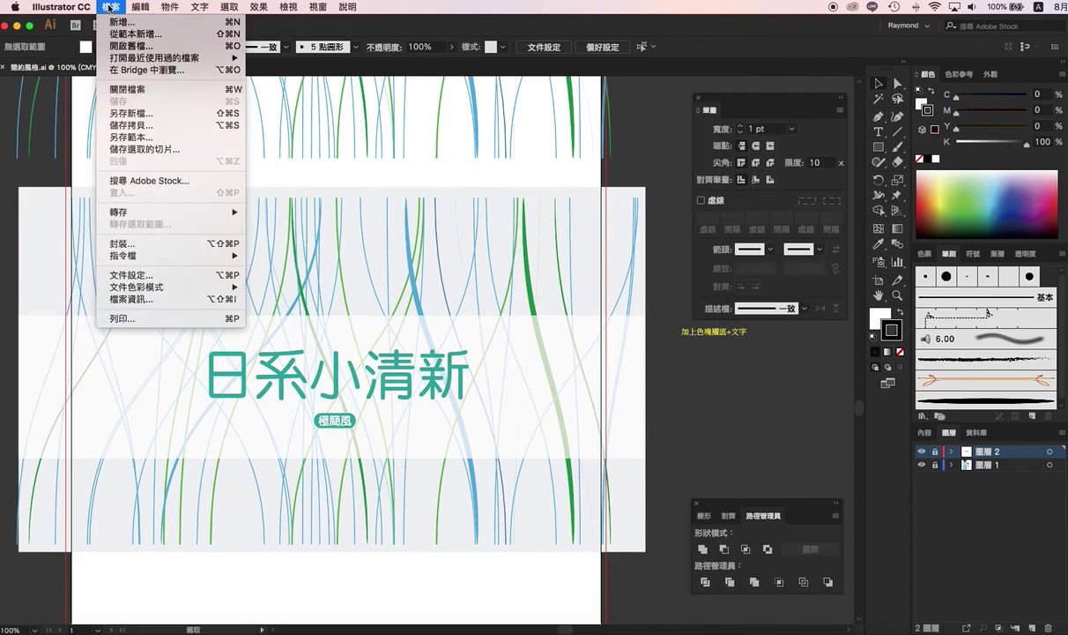
{"action": "left_click", "coordinate": [333, 119]}
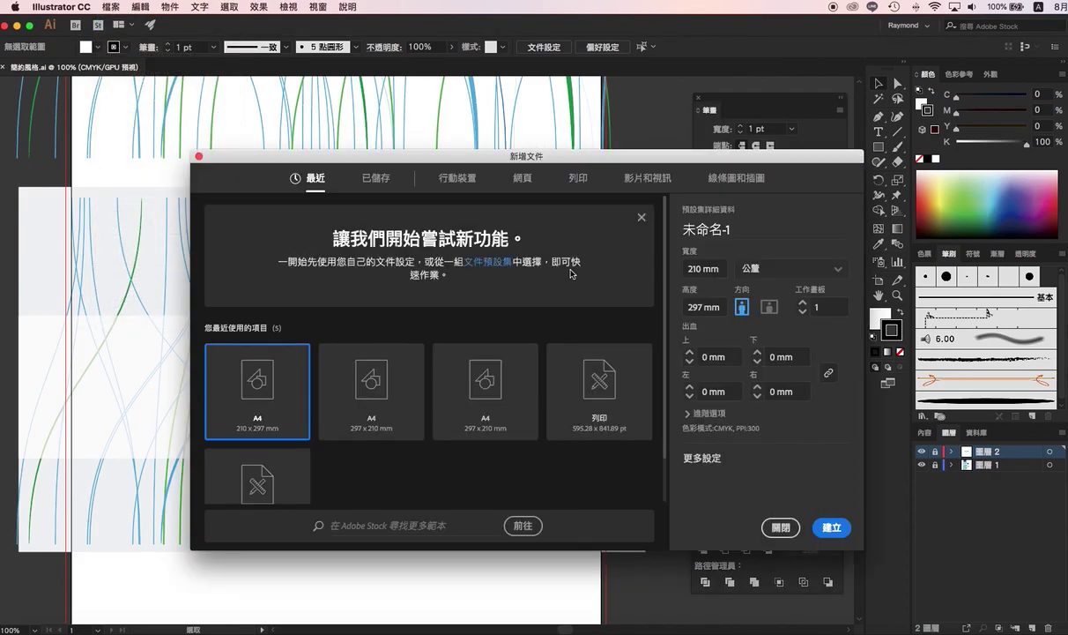
{"action": "left_click", "coordinate": [565, 179]}
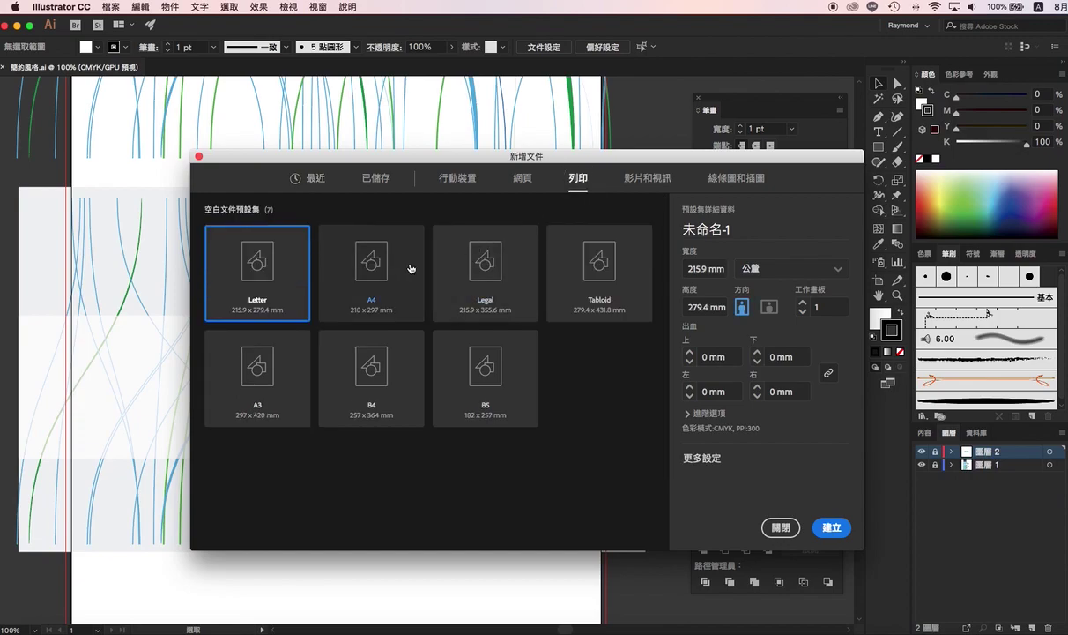
{"action": "left_click", "coordinate": [375, 264]}
{"action": "left_click", "coordinate": [769, 306]}
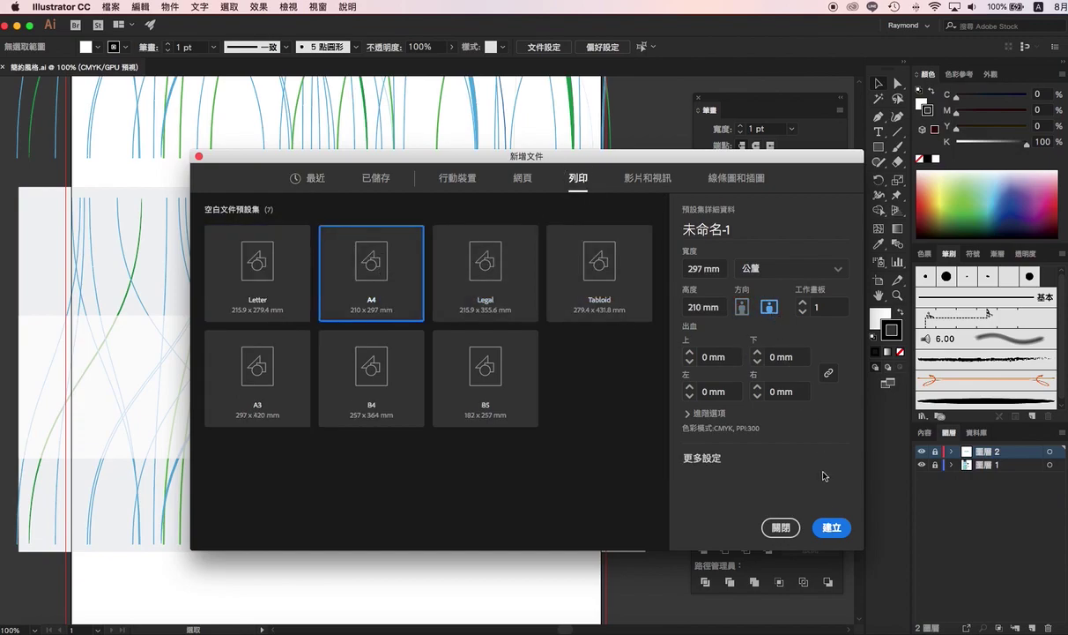
{"action": "left_click", "coordinate": [829, 529]}
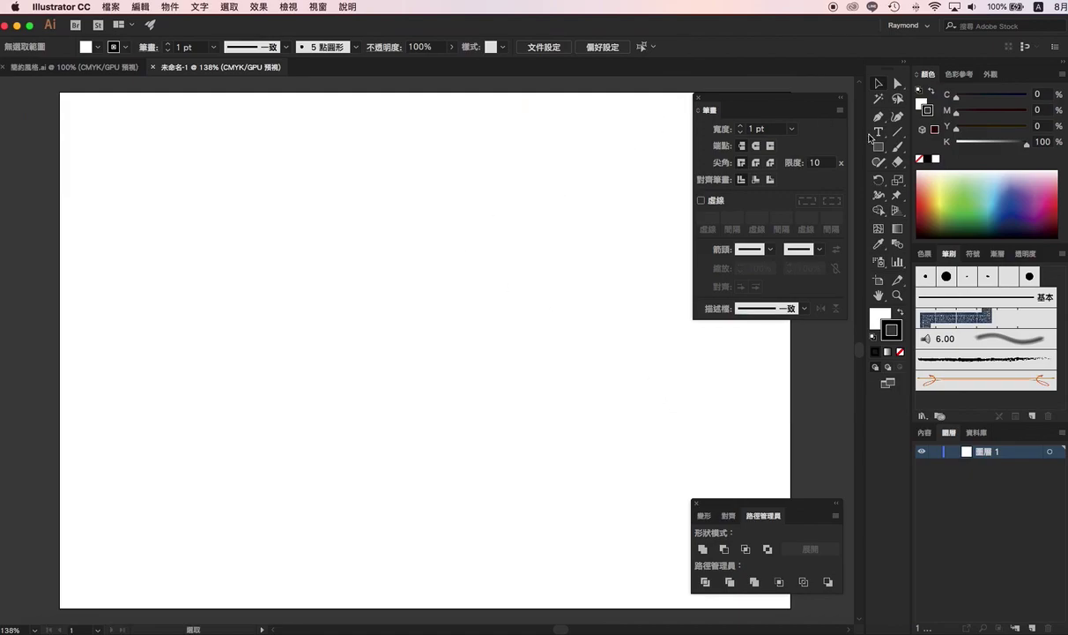
Draw a full-height vertical line down the artboard's left edge with the Line Segment tool.
{"action": "left_click_drag", "start_coordinate": [899, 134], "coordinate": [934, 72]}
{"action": "left_click_drag", "start_coordinate": [75, 99], "coordinate": [88, 484]}
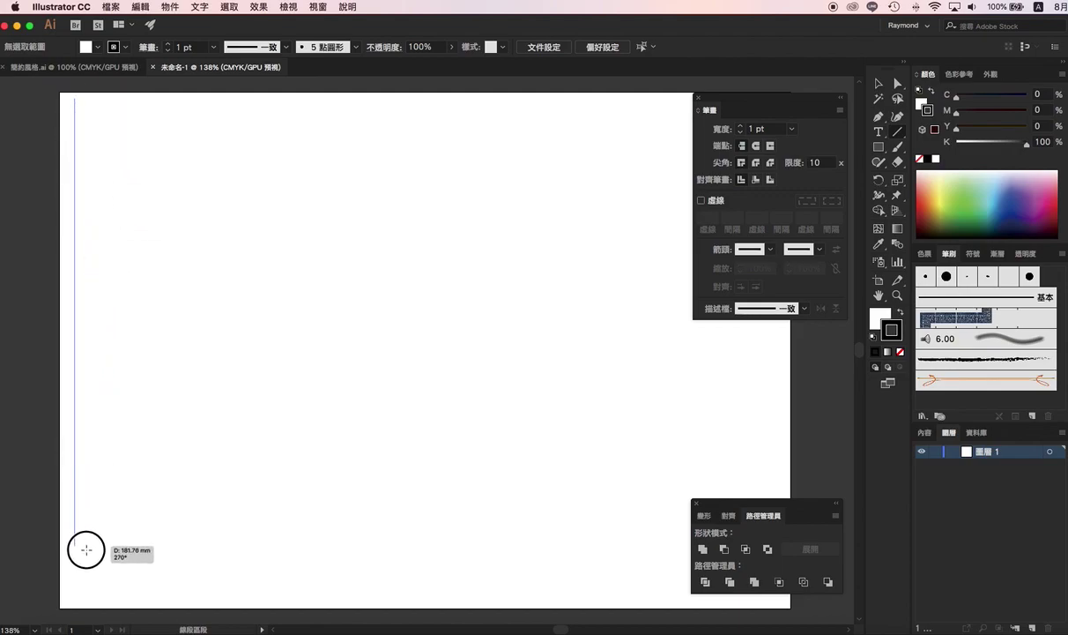
{"action": "left_click_drag", "start_coordinate": [89, 484], "coordinate": [91, 581]}
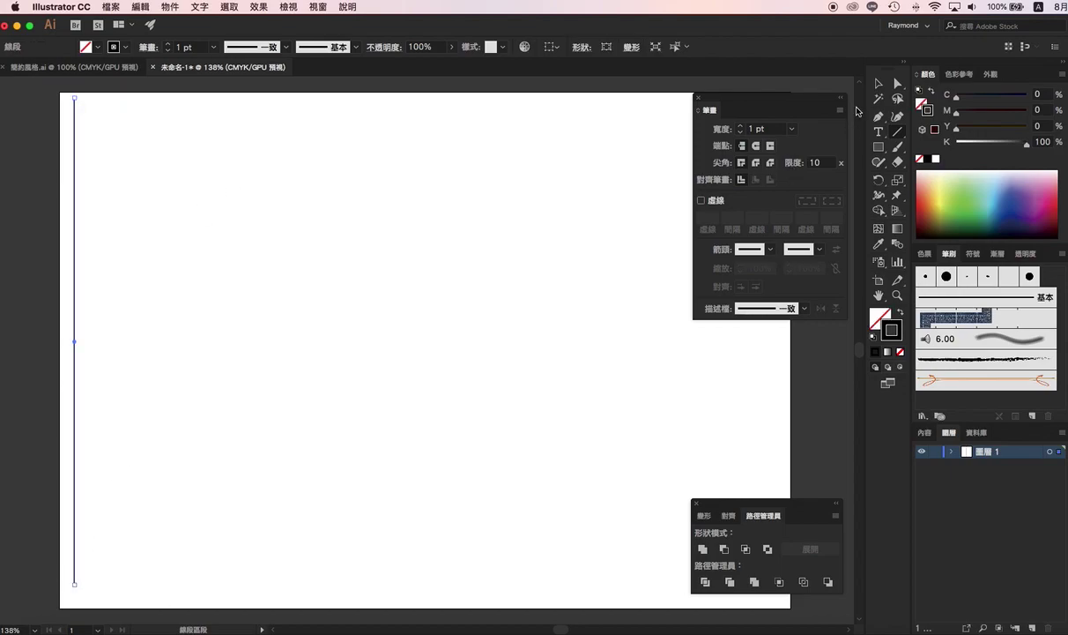
Alt+Shift-drag a copy of the line about 4 mm to the right.
{"action": "left_click", "coordinate": [876, 85]}
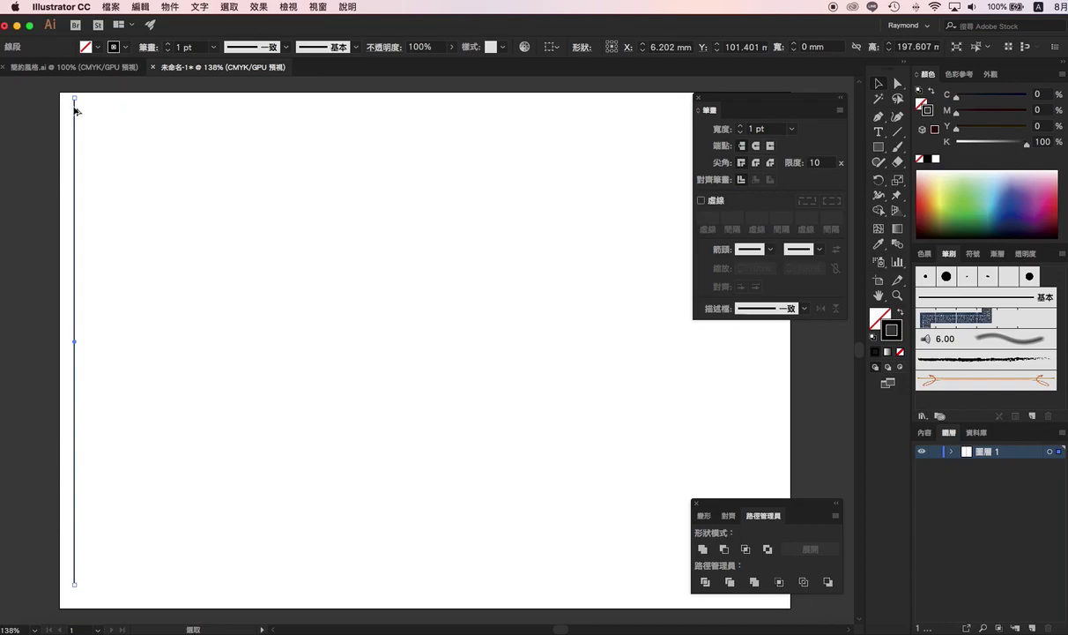
{"action": "left_click_drag", "start_coordinate": [75, 109], "coordinate": [86, 111]}
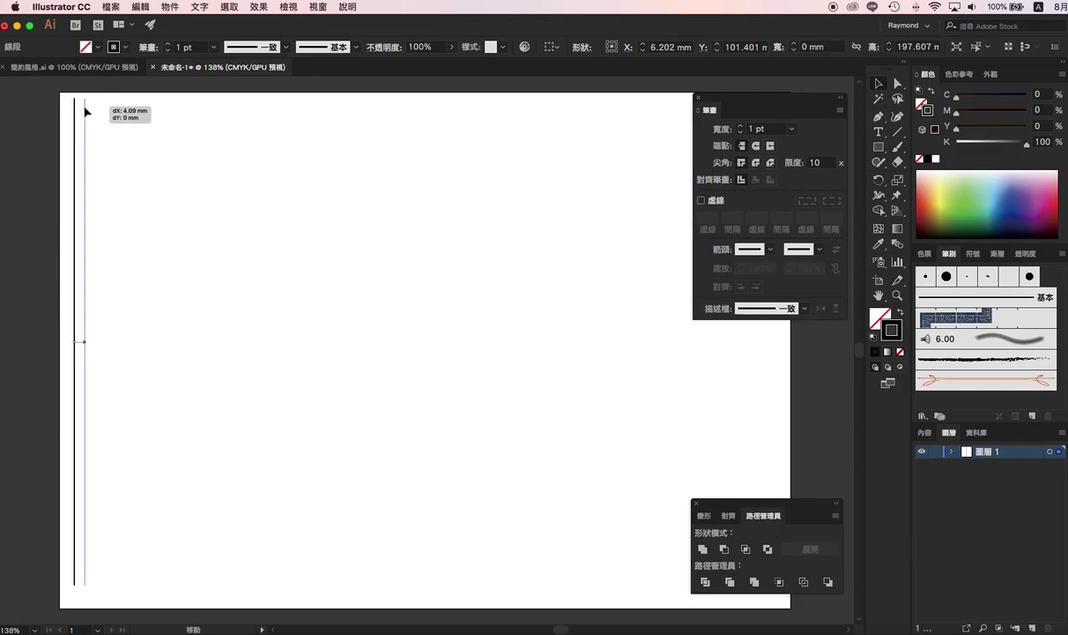
{"action": "left_click_drag", "start_coordinate": [86, 111], "coordinate": [85, 112]}
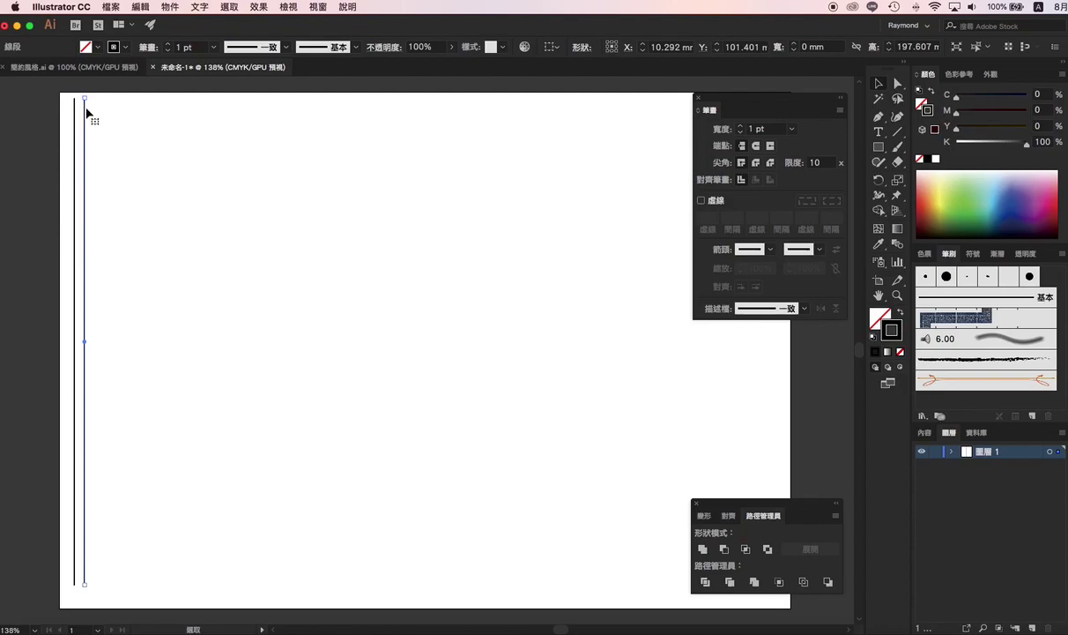
Repeat the 4 mm offset copy with Transform Again and Ctrl+D until lines reach about 284 mm.
{"action": "left_click", "coordinate": [169, 6]}
{"action": "mouse_move", "coordinate": [211, 21]}
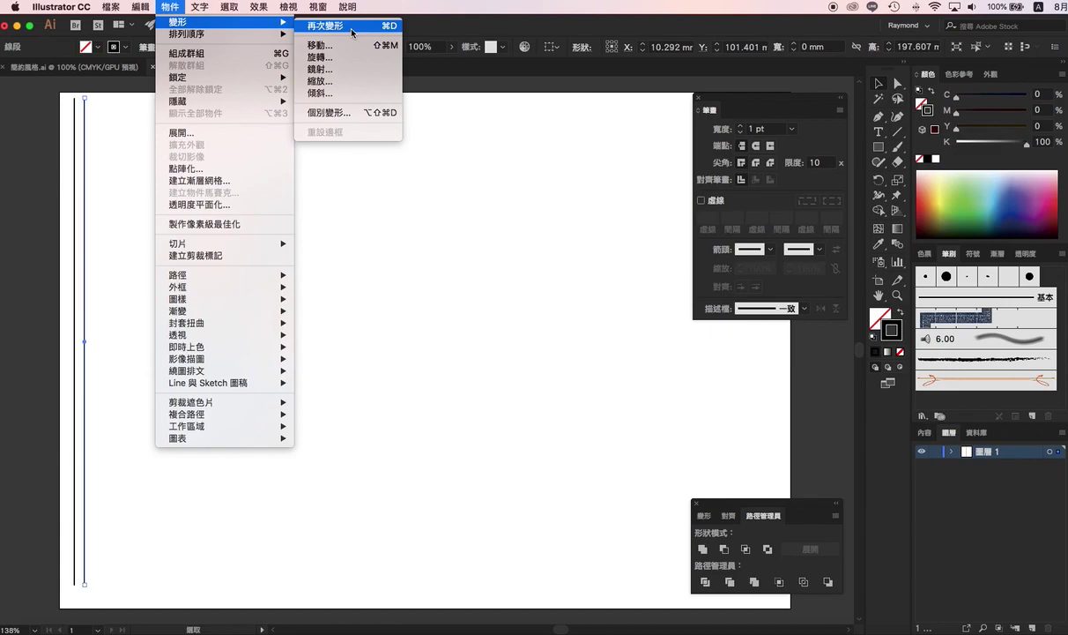
{"action": "left_click", "coordinate": [351, 27]}
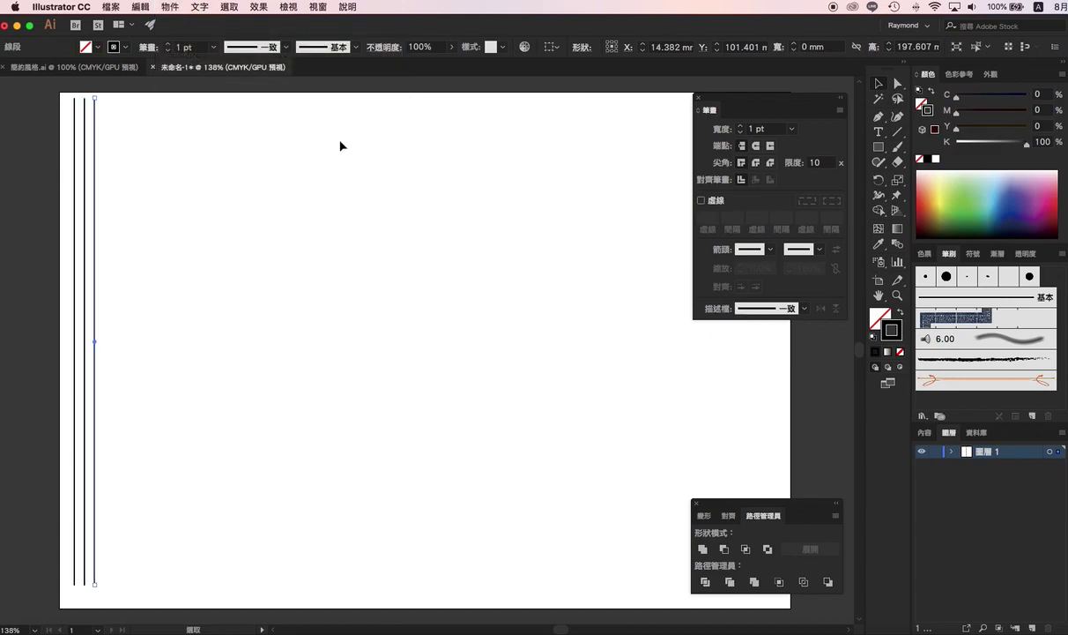
{"action": "key", "text": "ctrl+d"}
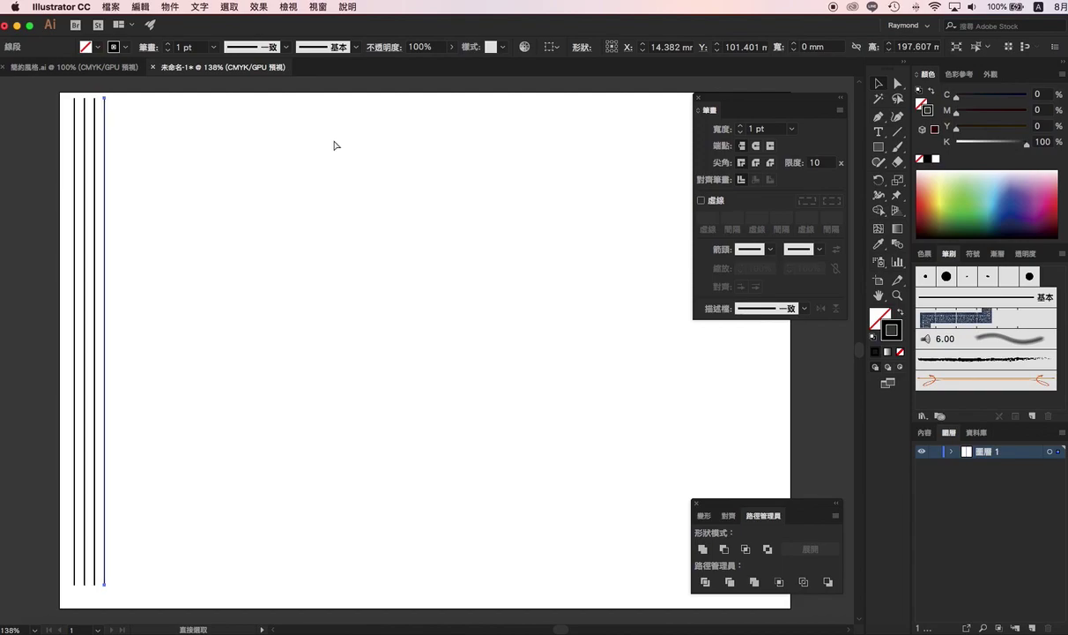
{"action": "key", "text": "ctrl+d"}
{"action": "key", "text": "ctrl+d"}
{"action": "key", "text": "ctrl+d"}
{"action": "key", "text": "ctrl+d"}
{"action": "key", "text": "ctrl+d"}
{"action": "key", "text": "ctrl+d"}
{"action": "key", "text": "ctrl+d"}
{"action": "key", "text": "ctrl+d"}
{"action": "key", "text": "ctrl+d"}
{"action": "key", "text": "ctrl+d"}
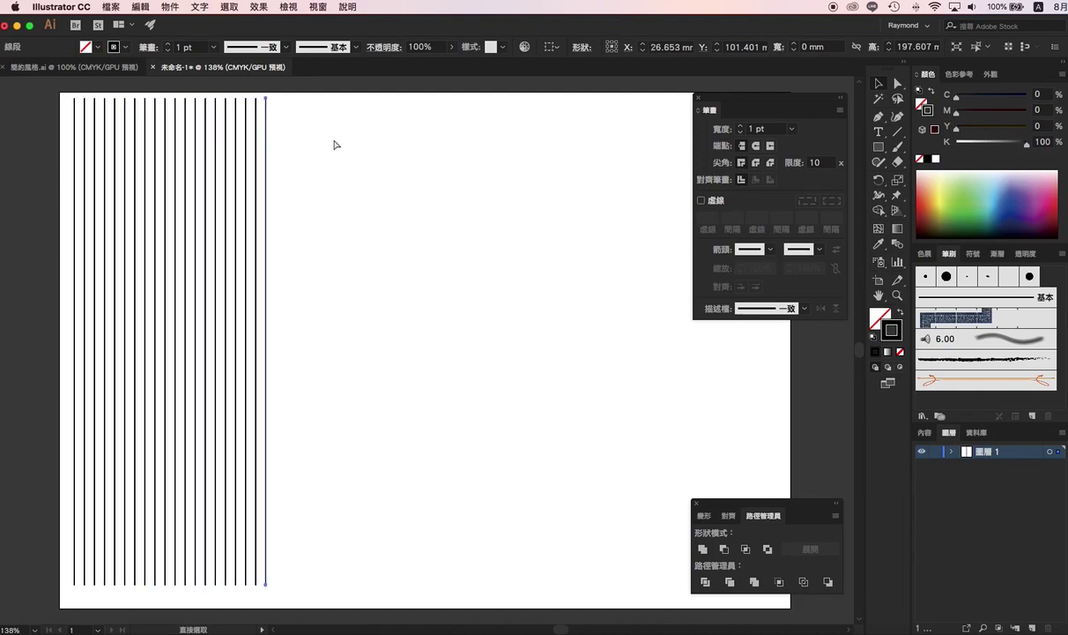
{"action": "key", "text": "ctrl+d"}
{"action": "key", "text": "ctrl+d"}
{"action": "key", "text": "ctrl+d"}
{"action": "key", "text": "ctrl+d"}
{"action": "key", "text": "ctrl+d"}
{"action": "key", "text": "ctrl+d"}
{"action": "key", "text": "ctrl+d"}
{"action": "key", "text": "ctrl+d"}
{"action": "key", "text": "ctrl+d"}
{"action": "key", "text": "ctrl+d"}
{"action": "key", "text": "ctrl+d"}
{"action": "key", "text": "ctrl+d"}
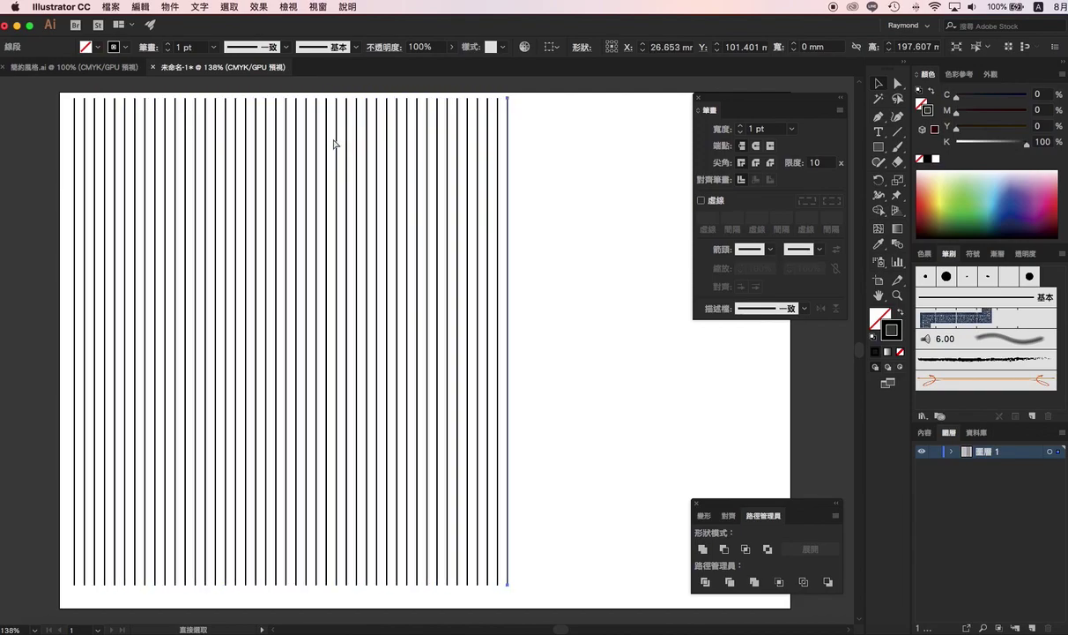
{"action": "key", "text": "ctrl+d"}
{"action": "key", "text": "ctrl+d"}
{"action": "key", "text": "ctrl+d"}
{"action": "key", "text": "ctrl+d"}
{"action": "key", "text": "ctrl+d"}
{"action": "key", "text": "ctrl+d"}
{"action": "key", "text": "ctrl+d"}
{"action": "key", "text": "ctrl+d"}
{"action": "key", "text": "ctrl+d"}
{"action": "key", "text": "ctrl+d"}
{"action": "key", "text": "ctrl+d"}
{"action": "key", "text": "ctrl+d"}
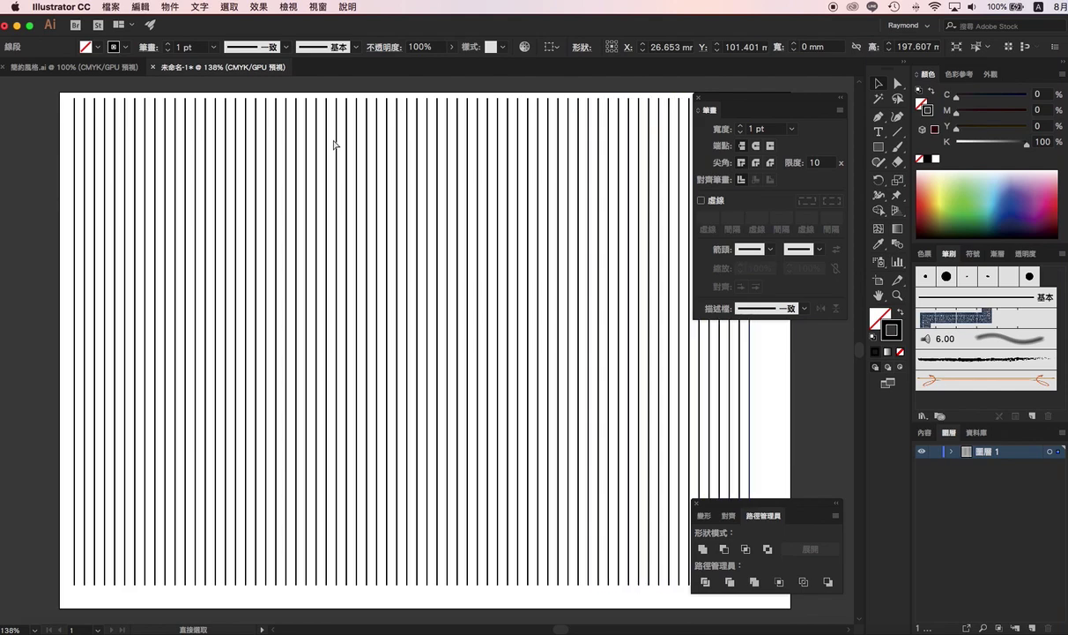
{"action": "key", "text": "ctrl+d"}
{"action": "key", "text": "ctrl+d"}
{"action": "key", "text": "ctrl+d"}
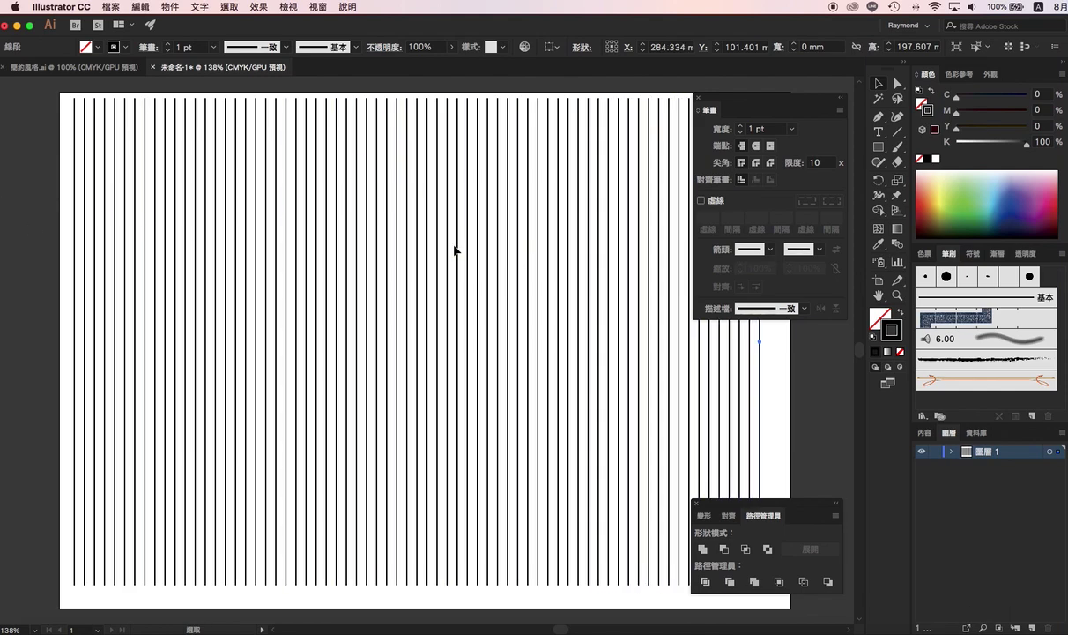
Marquee-select all the evenly spaced vertical lines across the page.
{"action": "left_click_drag", "start_coordinate": [701, 104], "coordinate": [798, 100]}
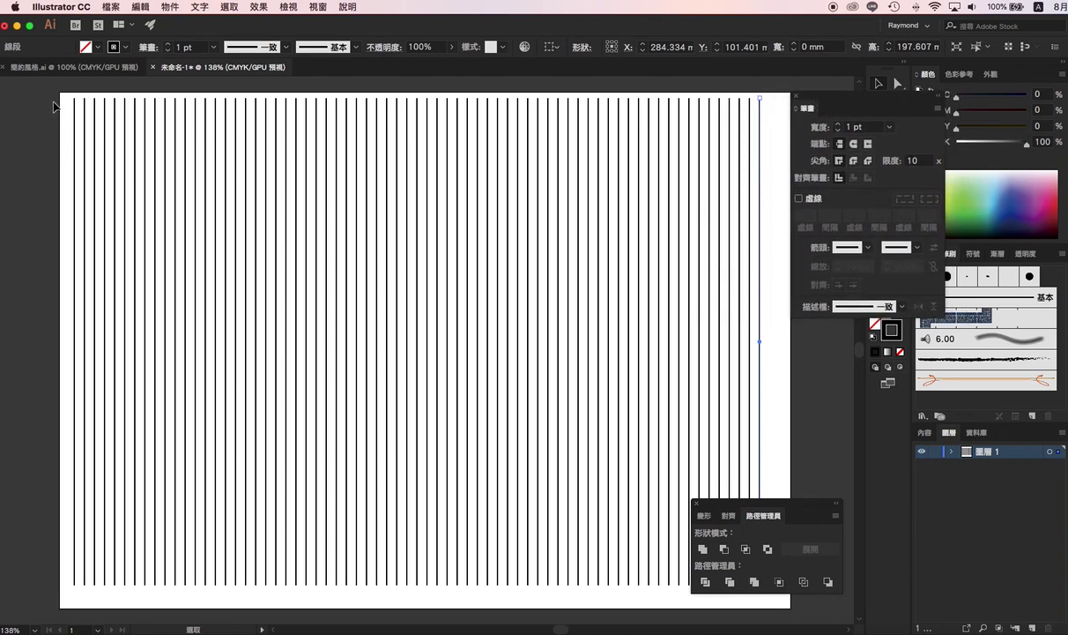
{"action": "left_click_drag", "start_coordinate": [54, 103], "coordinate": [487, 235]}
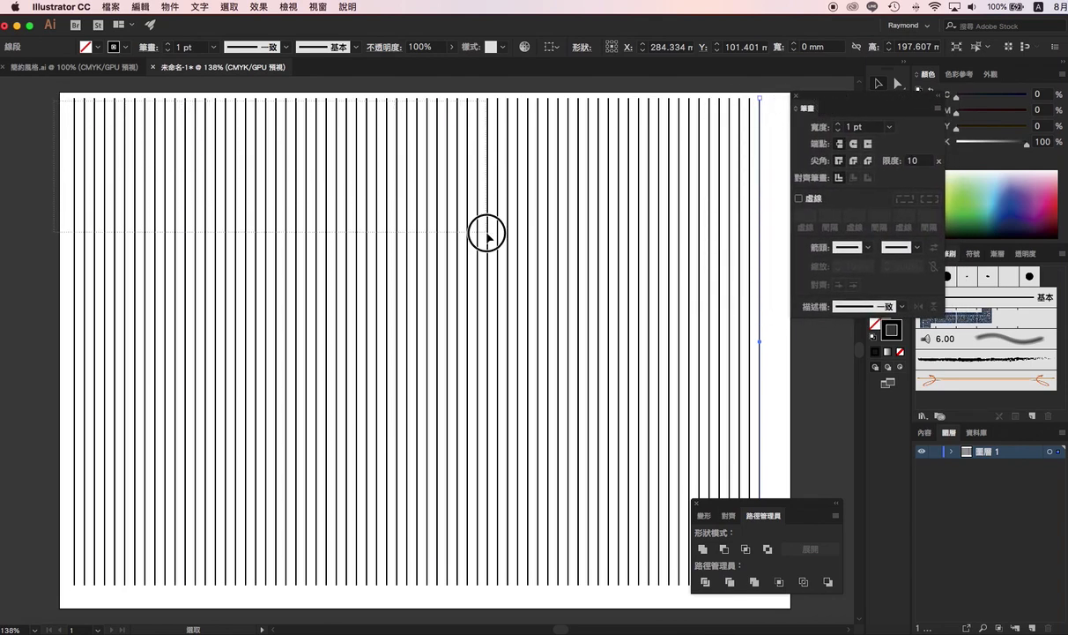
{"action": "left_click_drag", "start_coordinate": [488, 235], "coordinate": [770, 236]}
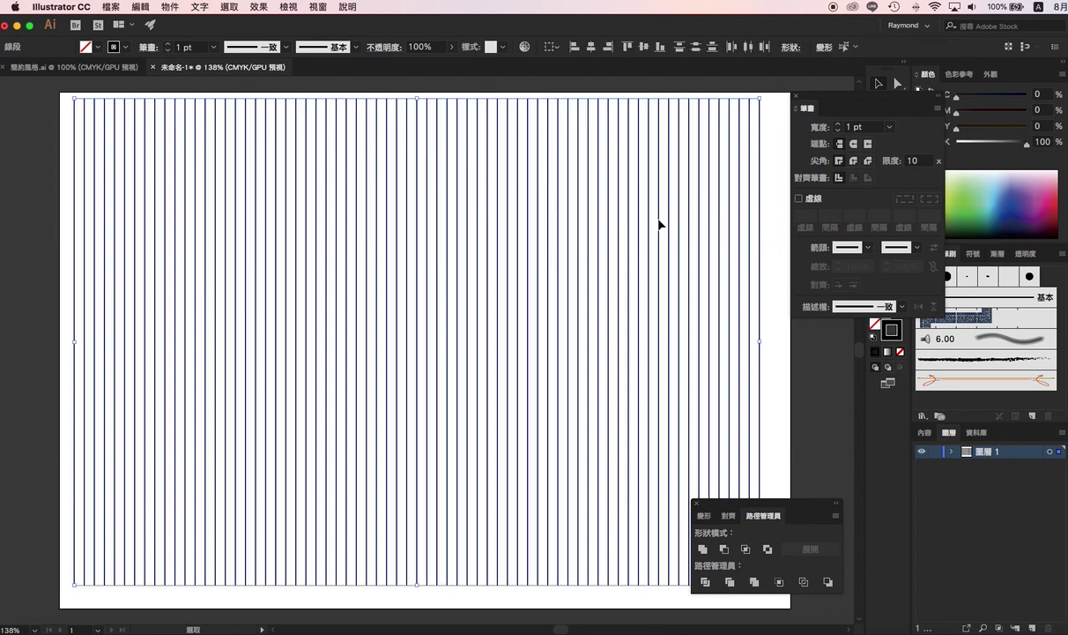
Select nine scattered vertical lines across the page and open the Effect menu's Distort & Transform.
{"action": "left_click", "coordinate": [197, 95]}
{"action": "left_click", "coordinate": [113, 94]}
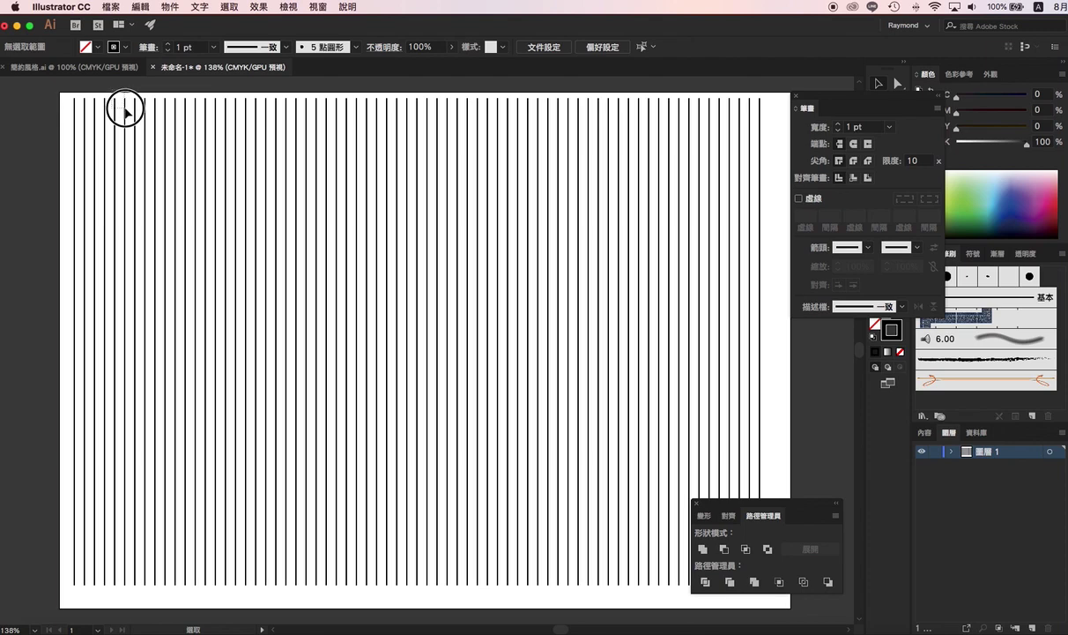
{"action": "left_click", "coordinate": [205, 134], "text": "shift"}
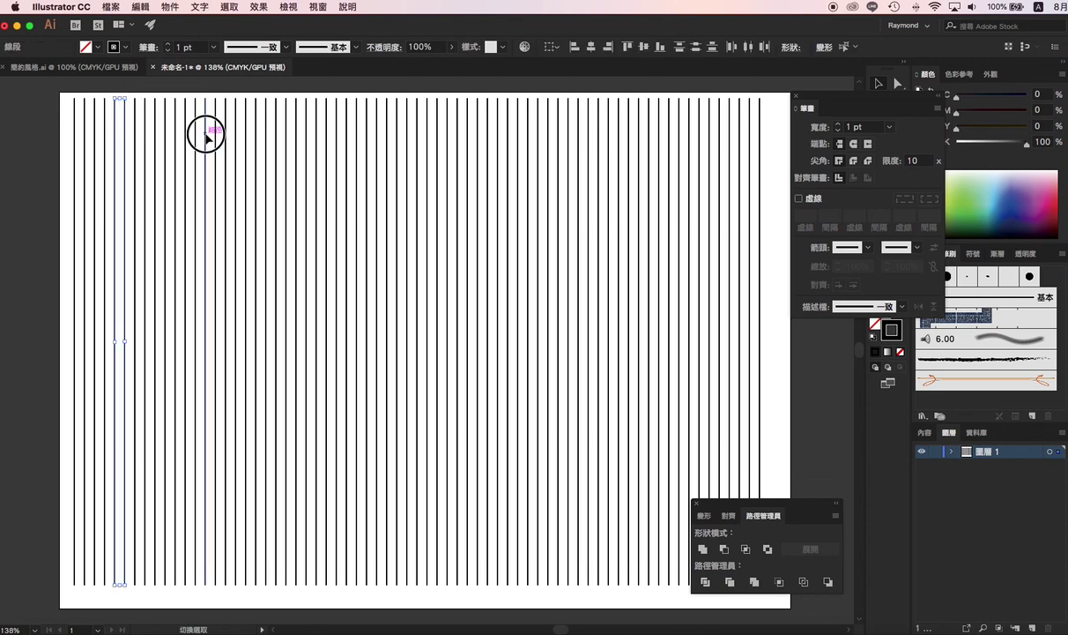
{"action": "left_click", "coordinate": [285, 149], "text": "shift"}
{"action": "left_click", "coordinate": [345, 174], "text": "shift"}
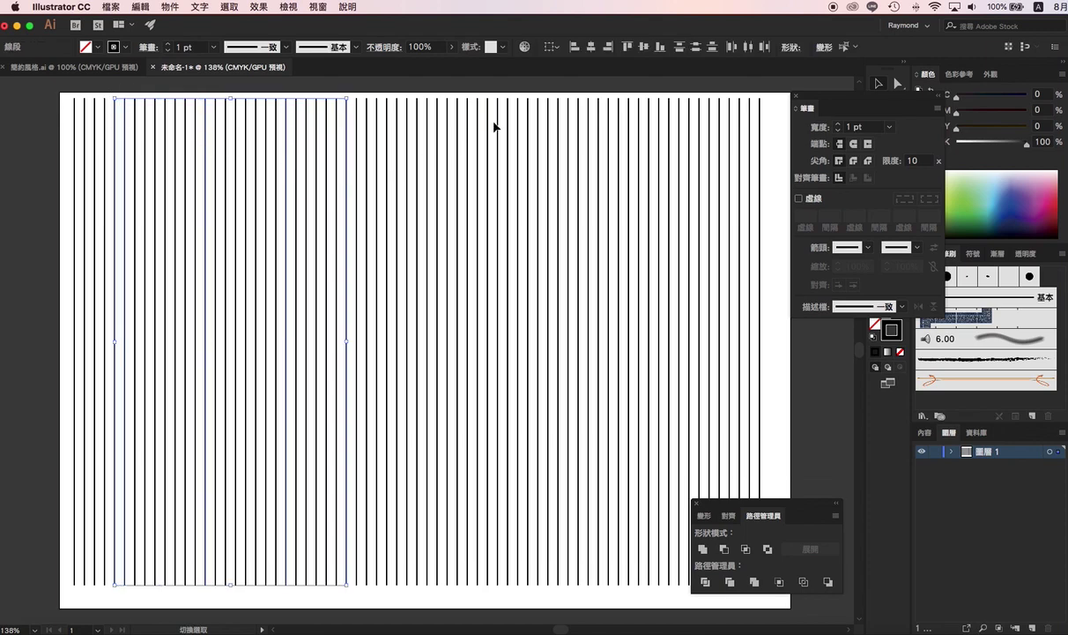
{"action": "left_click", "coordinate": [465, 116], "text": "shift"}
{"action": "left_click", "coordinate": [587, 94], "text": "shift"}
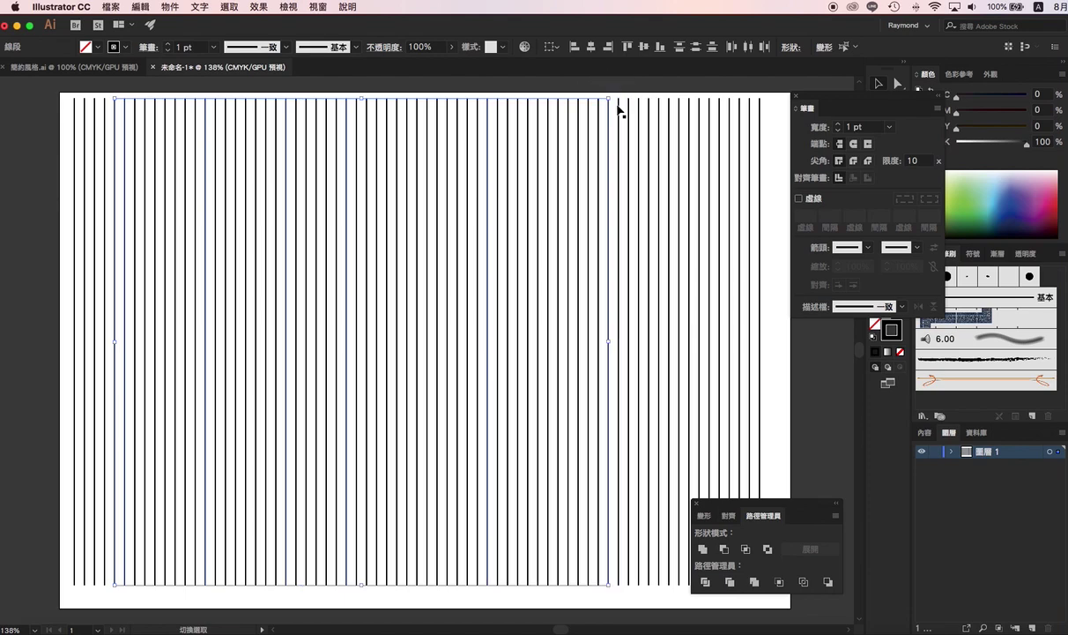
{"action": "left_click", "coordinate": [678, 139], "text": "shift"}
{"action": "left_click", "coordinate": [712, 148], "text": "shift"}
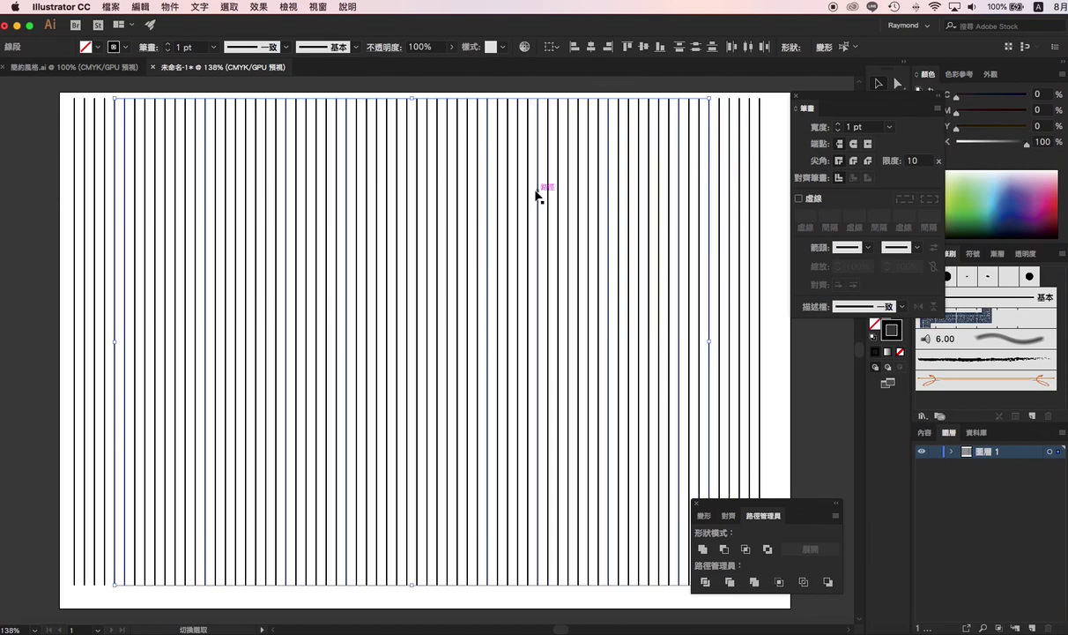
{"action": "left_click", "coordinate": [246, 190], "text": "shift"}
{"action": "left_click", "coordinate": [253, 10]}
{"action": "mouse_move", "coordinate": [289, 120]}
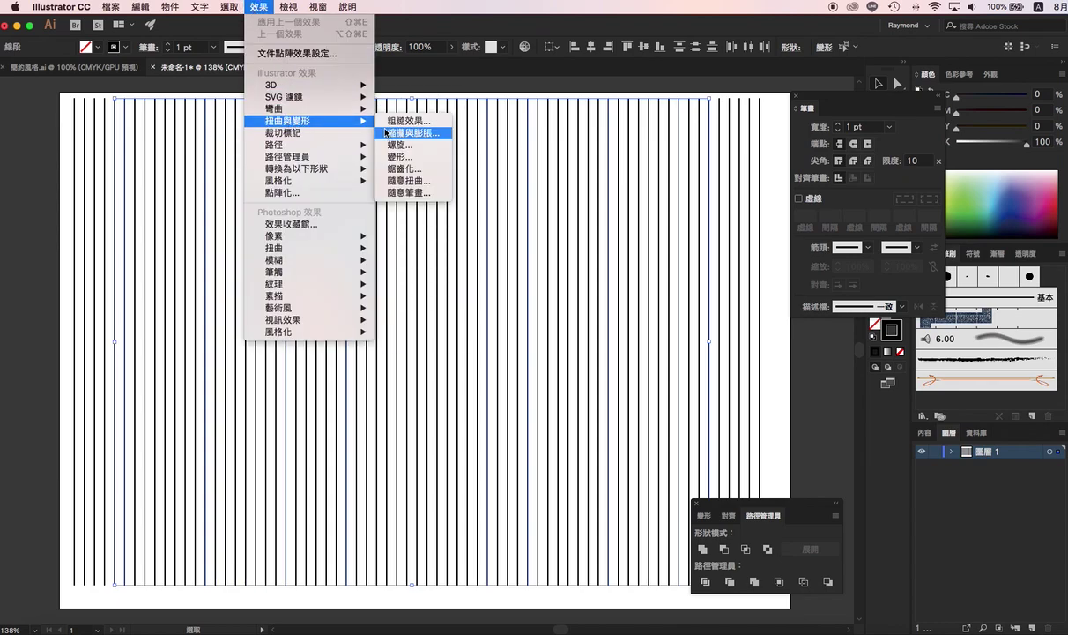
Apply Roughen to the selected lines: Size 33% relative, Detail 0, Smooth points.
{"action": "left_click", "coordinate": [396, 125]}
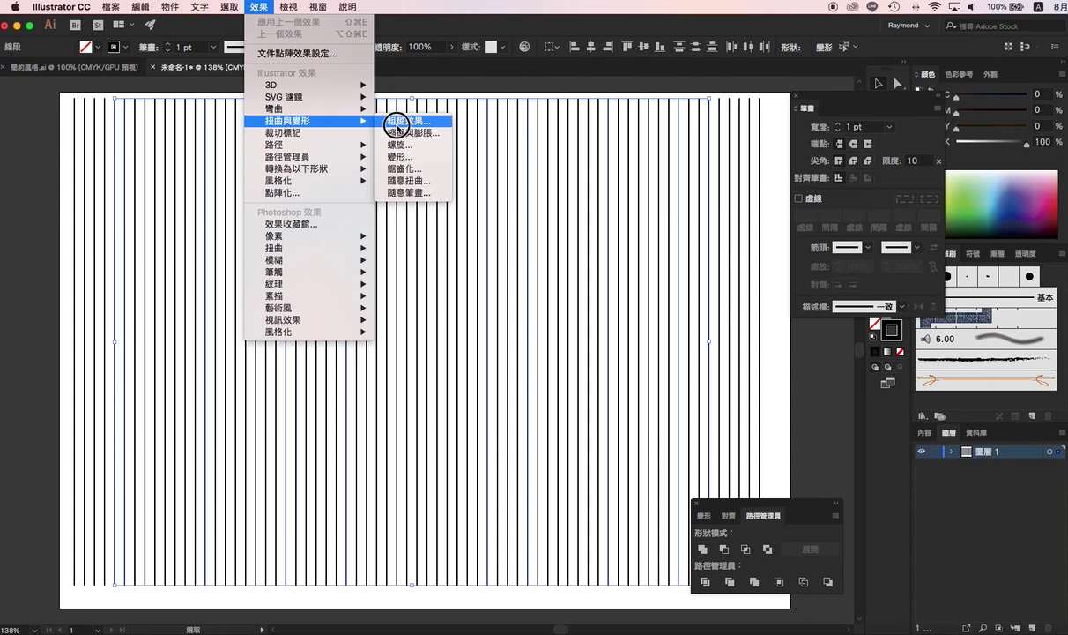
{"action": "left_click_drag", "start_coordinate": [480, 243], "coordinate": [681, 139]}
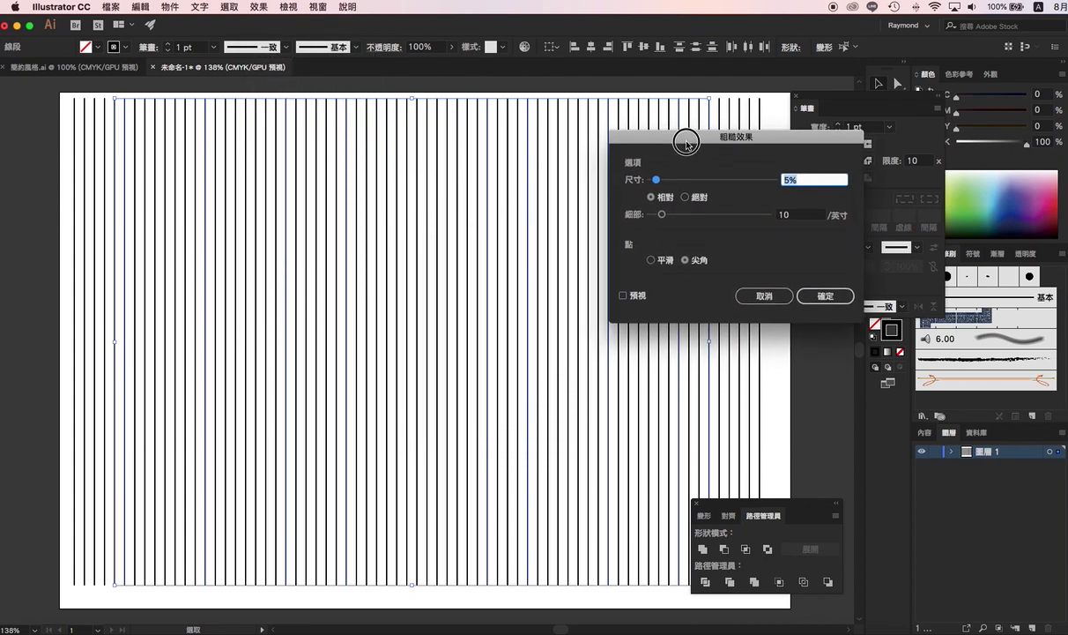
{"action": "left_click", "coordinate": [636, 289]}
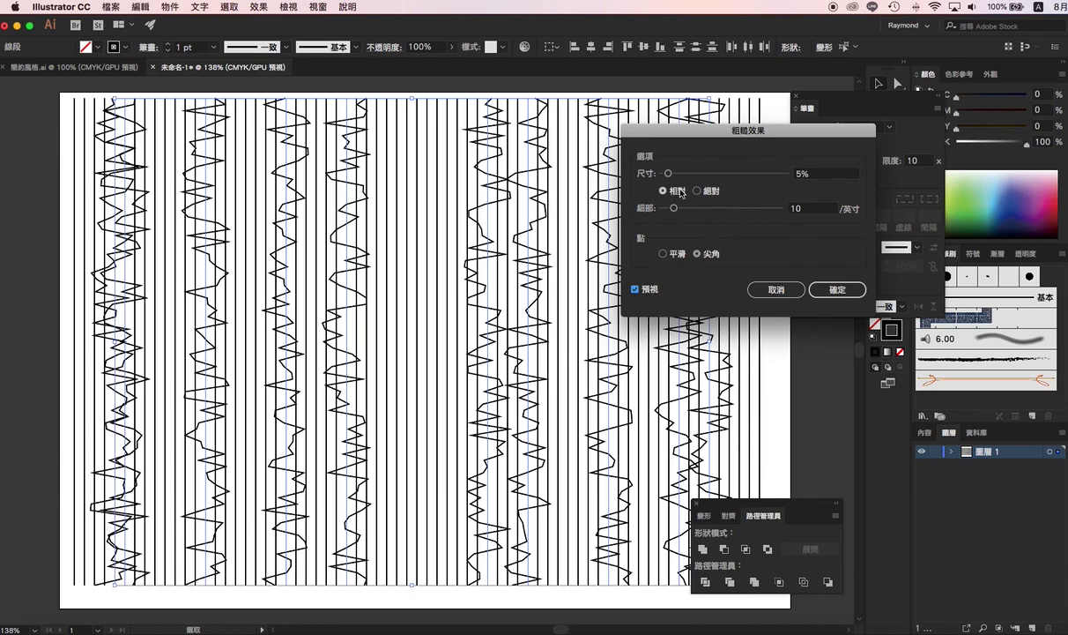
{"action": "left_click_drag", "start_coordinate": [674, 209], "coordinate": [663, 208]}
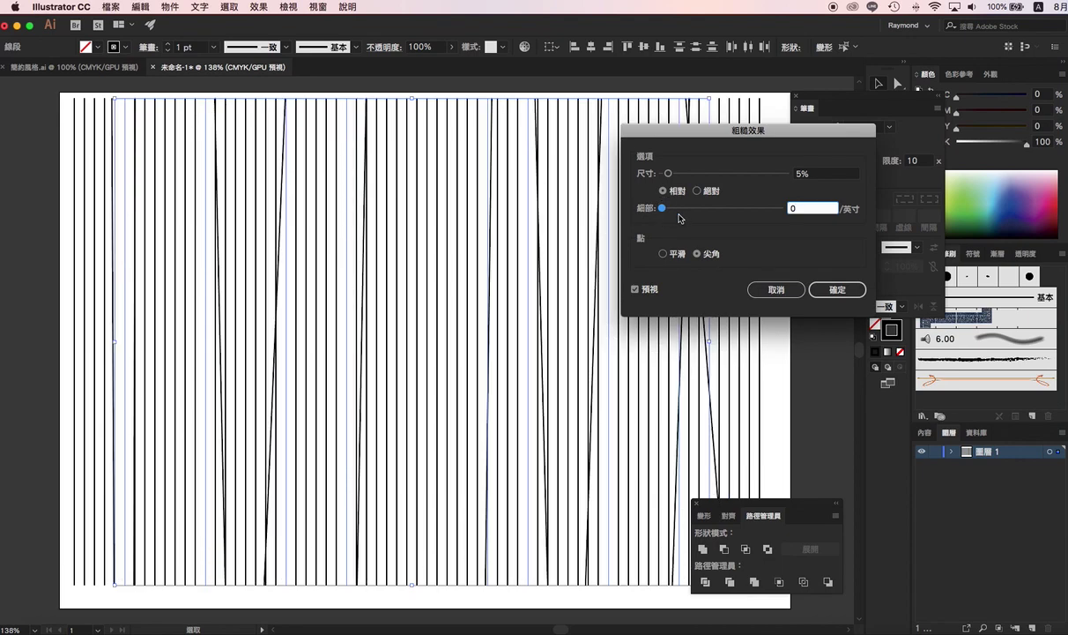
{"action": "mouse_move", "coordinate": [670, 173]}
{"action": "left_mouse_down"}
{"action": "mouse_move", "coordinate": [685, 179]}
{"action": "mouse_move", "coordinate": [669, 214]}
{"action": "left_mouse_up"}
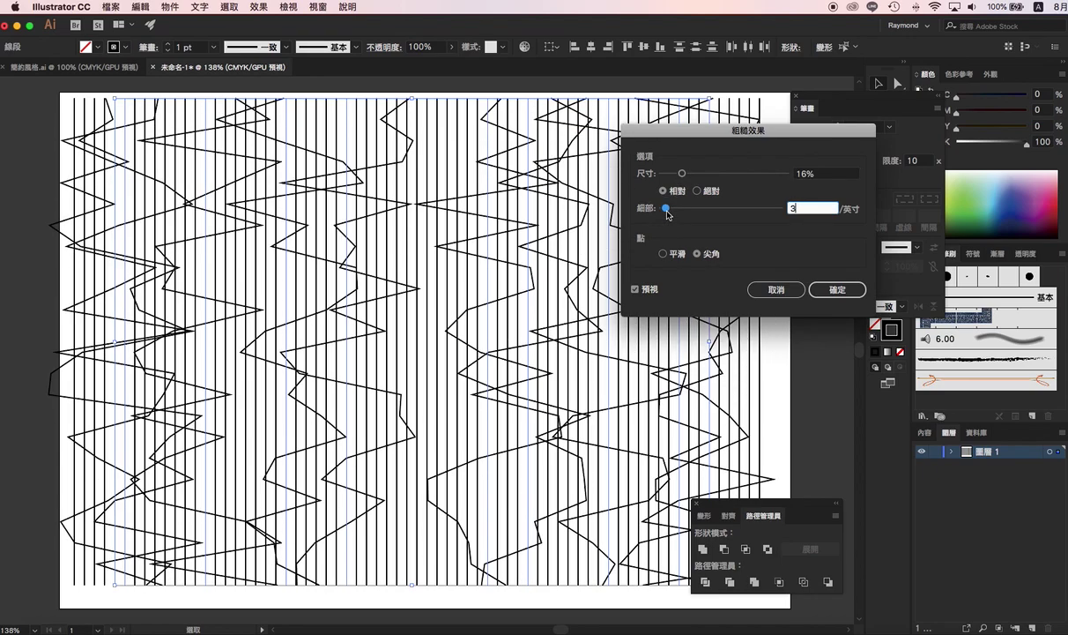
{"action": "left_click", "coordinate": [662, 253]}
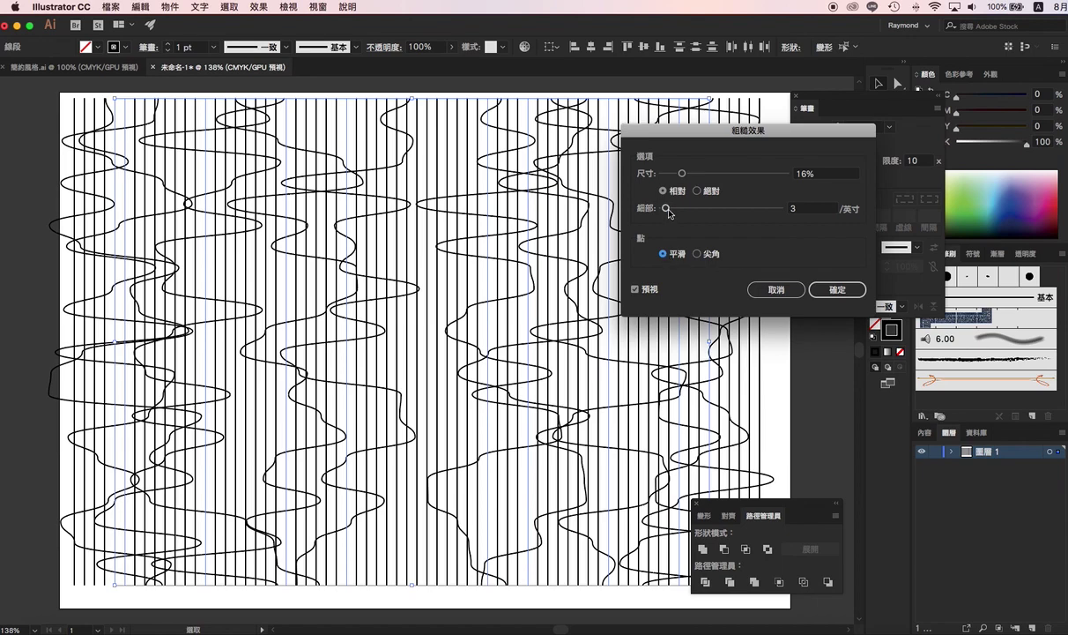
{"action": "left_click_drag", "start_coordinate": [666, 209], "coordinate": [664, 214]}
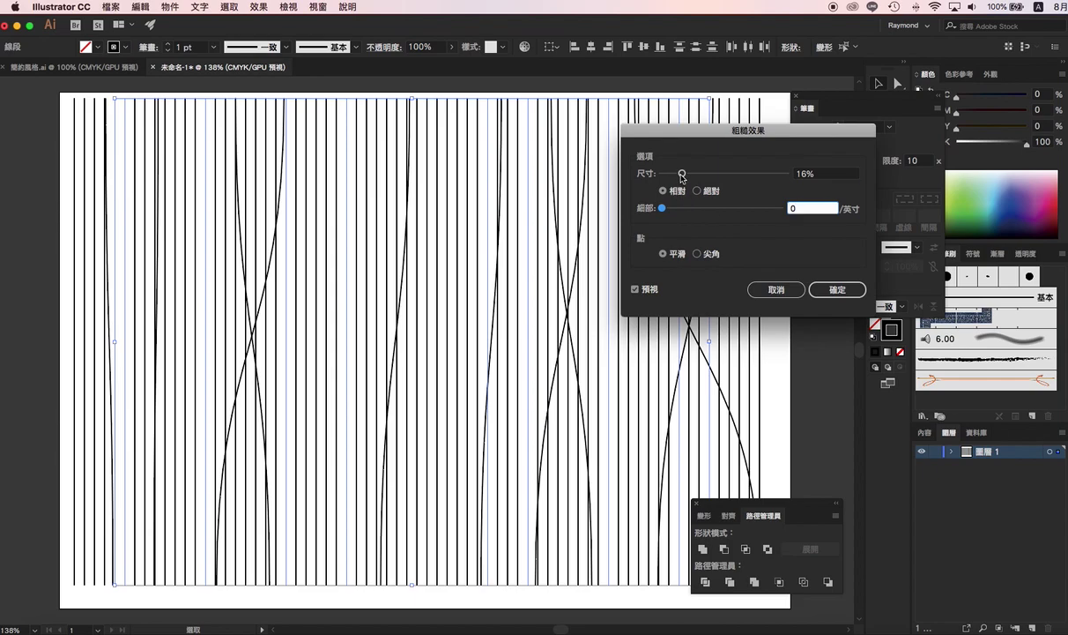
{"action": "left_click_drag", "start_coordinate": [682, 177], "coordinate": [703, 178]}
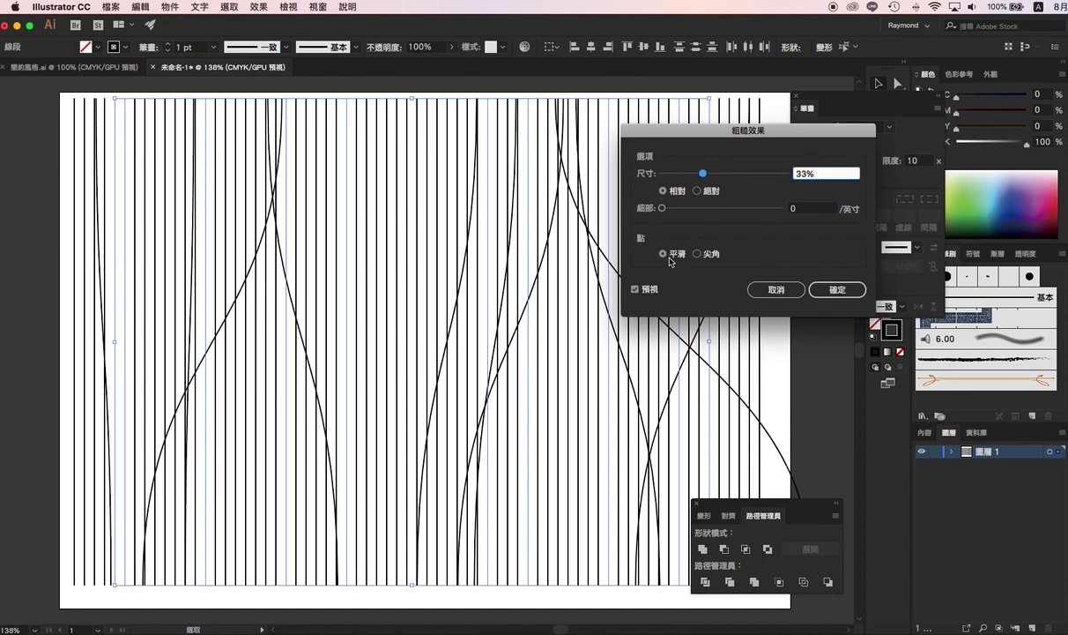
{"action": "left_click", "coordinate": [836, 289]}
Give one selected curve a green stroke (C 69.4%, Y 100%) via the Color Picker.
{"action": "left_click", "coordinate": [605, 98]}
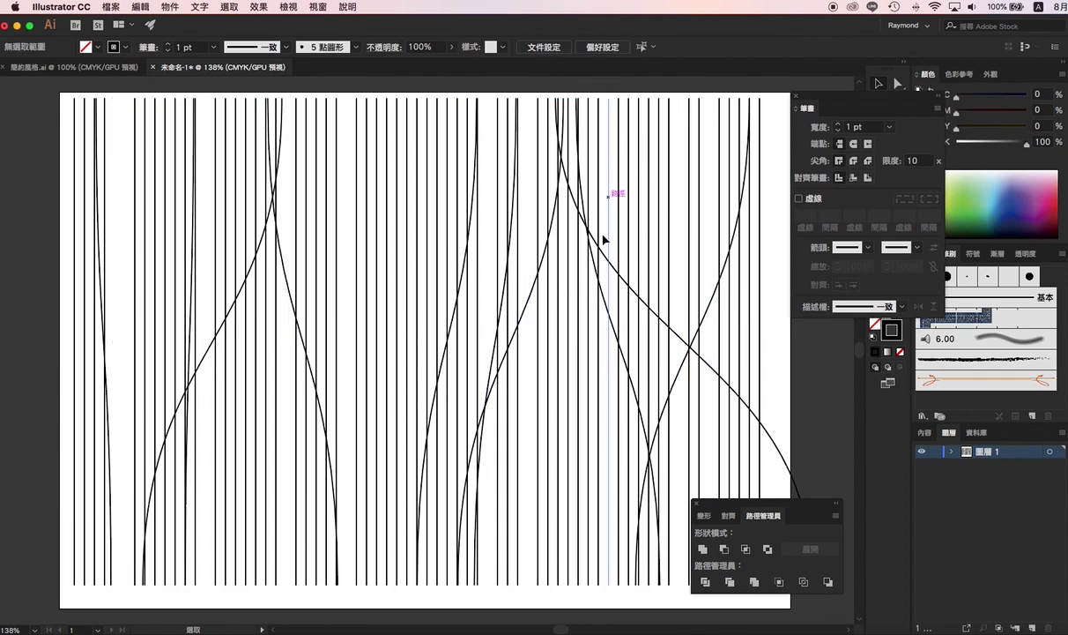
{"action": "left_click", "coordinate": [610, 269]}
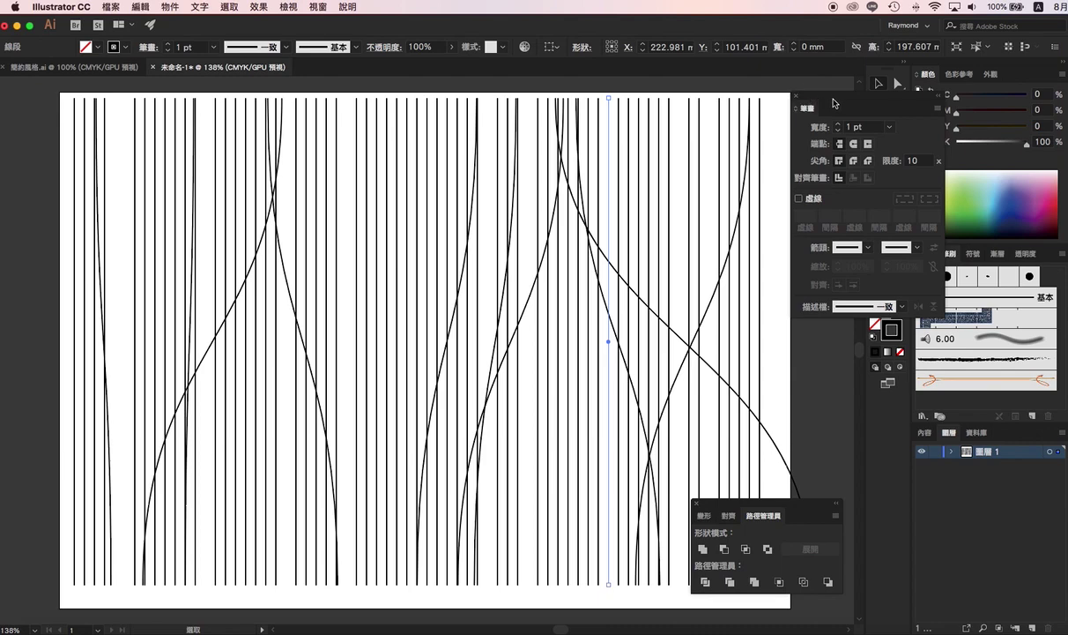
{"action": "double_click", "coordinate": [895, 339]}
{"action": "left_click_drag", "start_coordinate": [260, 249], "coordinate": [253, 262]}
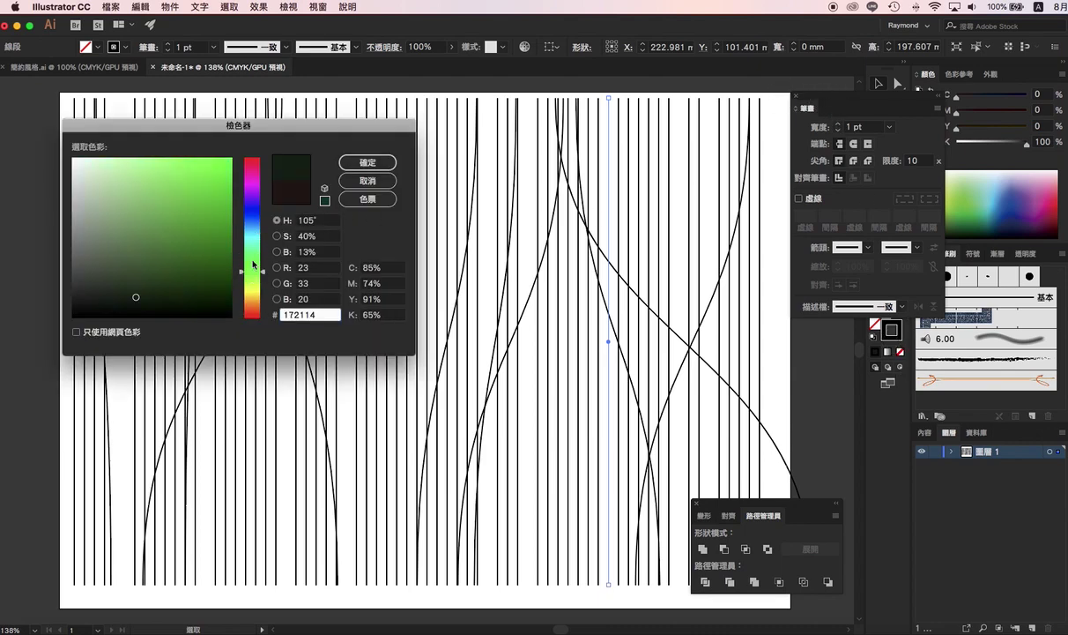
{"action": "left_click", "coordinate": [206, 189]}
{"action": "left_click", "coordinate": [367, 162]}
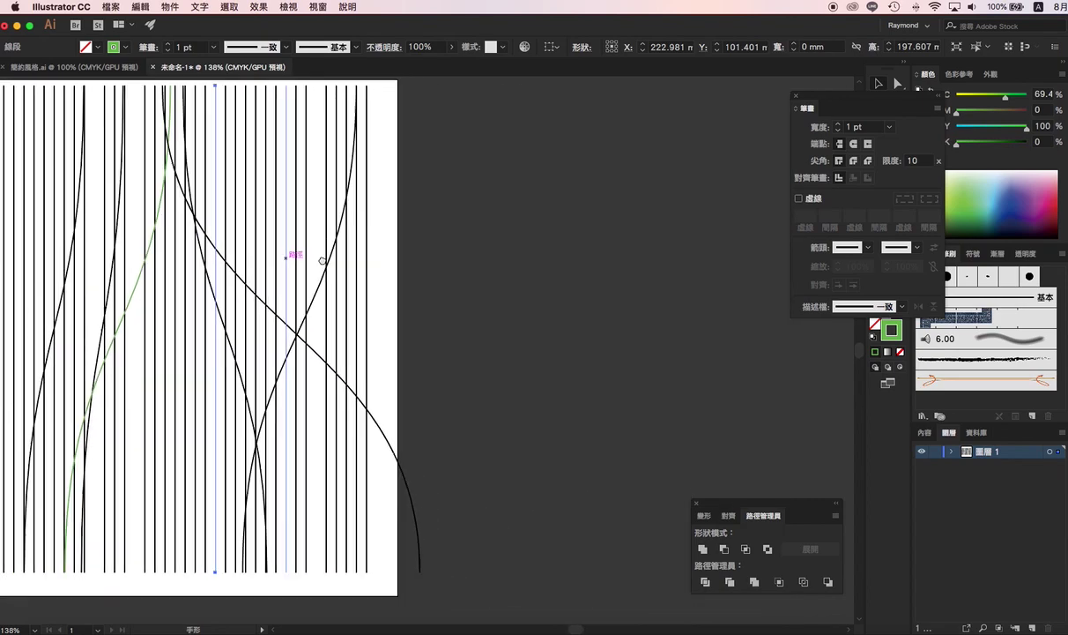
Draw a 111.457 × 1.789 mm ellipse beside the artboard, black fill and no stroke, and select it.
{"action": "left_click_drag", "start_coordinate": [691, 270], "coordinate": [362, 267]}
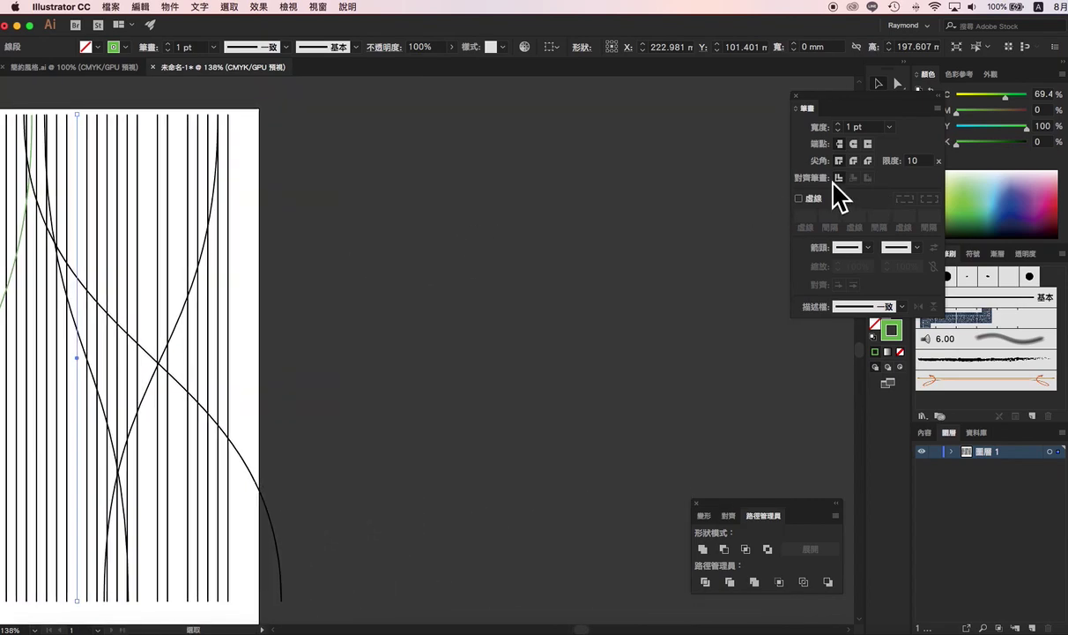
{"action": "left_click_drag", "start_coordinate": [877, 102], "coordinate": [747, 111]}
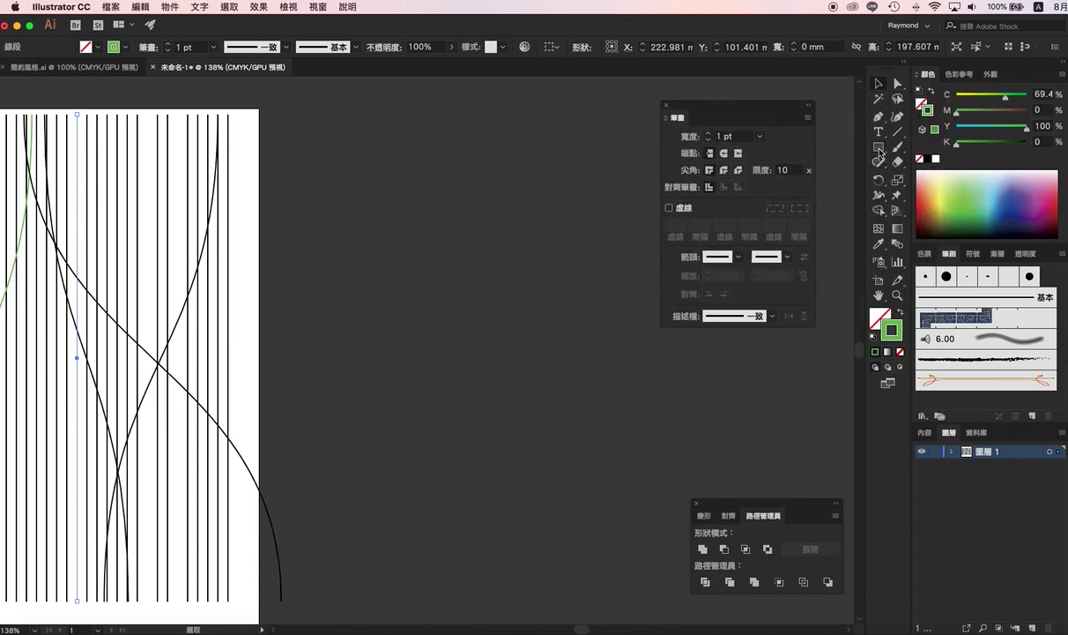
{"action": "left_click_drag", "start_coordinate": [879, 146], "coordinate": [928, 175]}
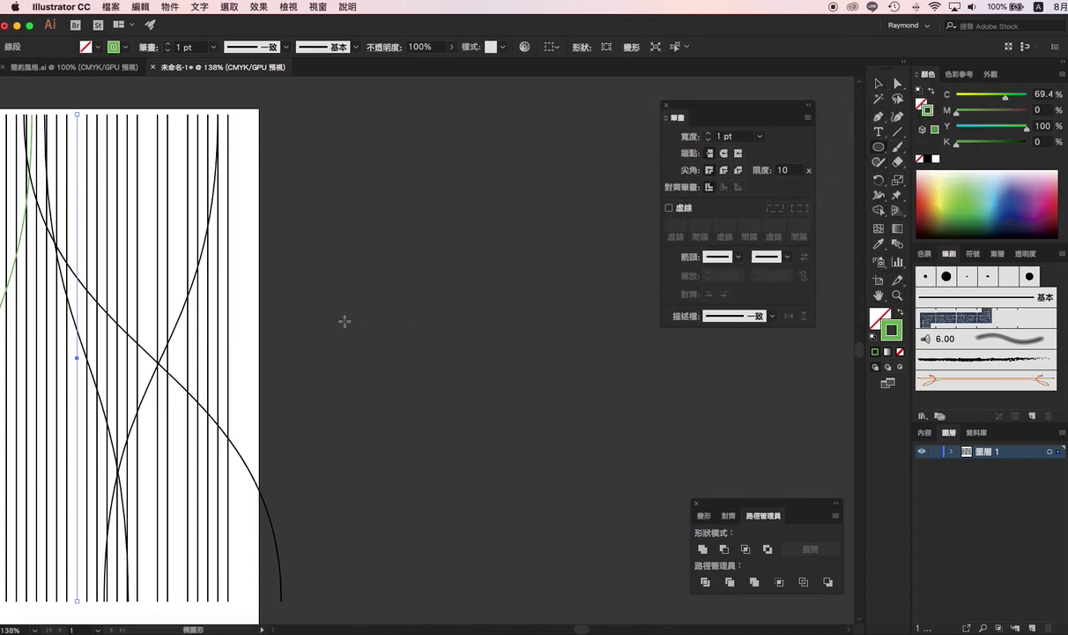
{"action": "mouse_move", "coordinate": [318, 275]}
{"action": "left_mouse_down"}
{"action": "mouse_move", "coordinate": [589, 294]}
{"action": "mouse_move", "coordinate": [591, 280]}
{"action": "left_mouse_up"}
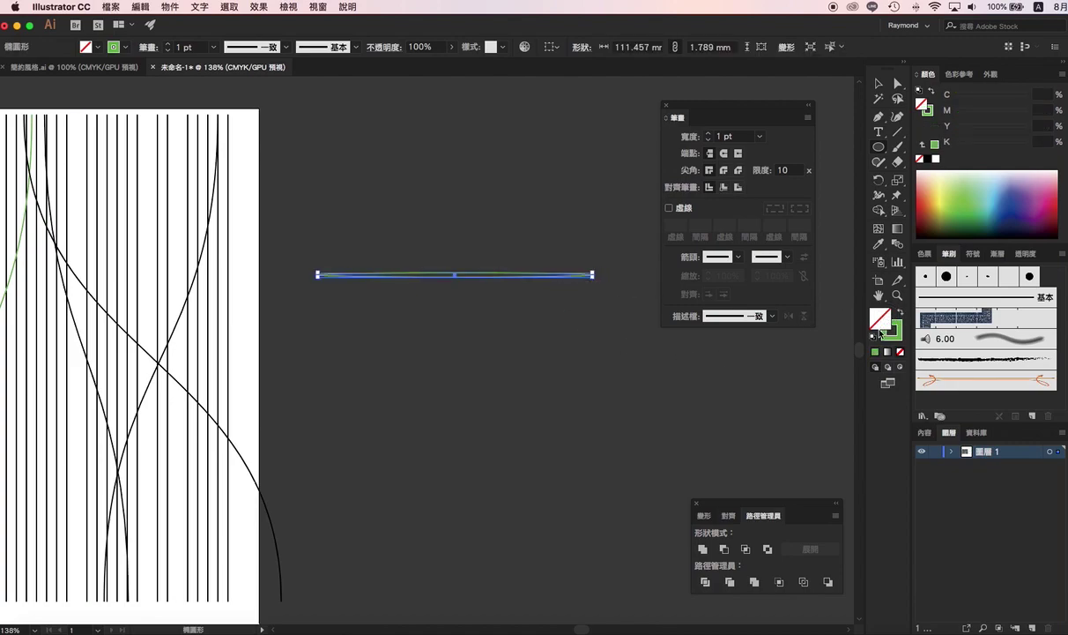
{"action": "key", "text": "d"}
{"action": "key", "text": "shift+x"}
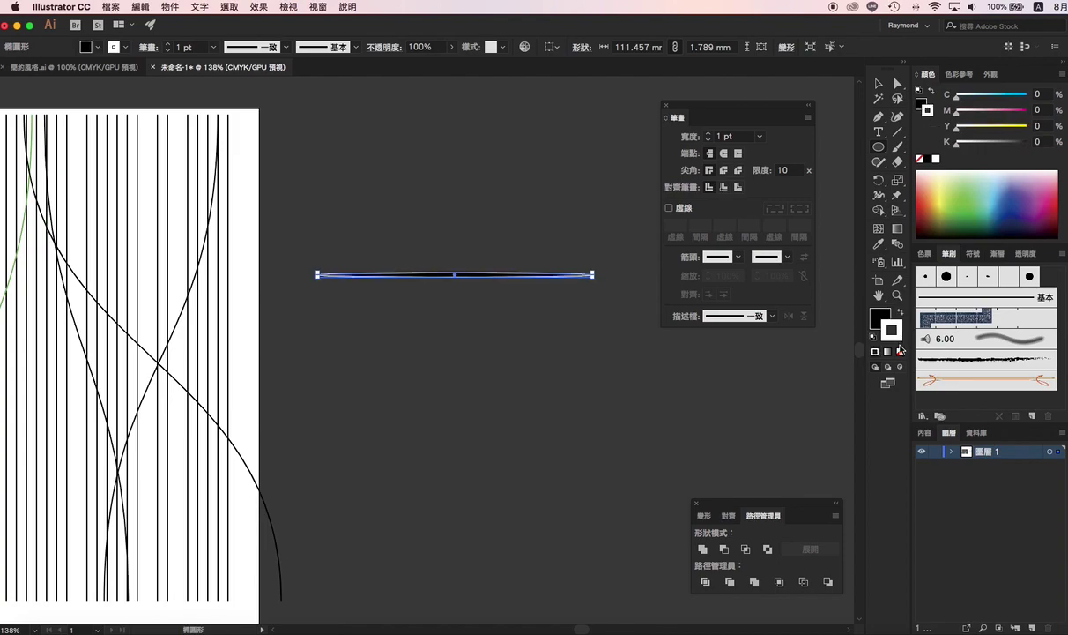
{"action": "key", "text": "slash"}
{"action": "key", "text": "v"}
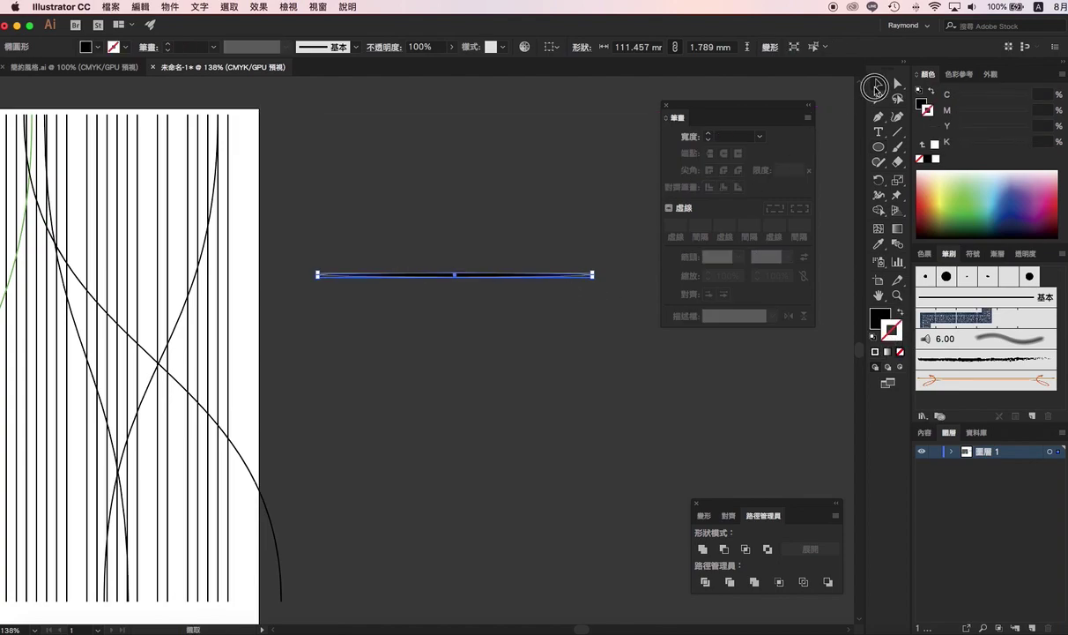
{"action": "left_click", "coordinate": [535, 278]}
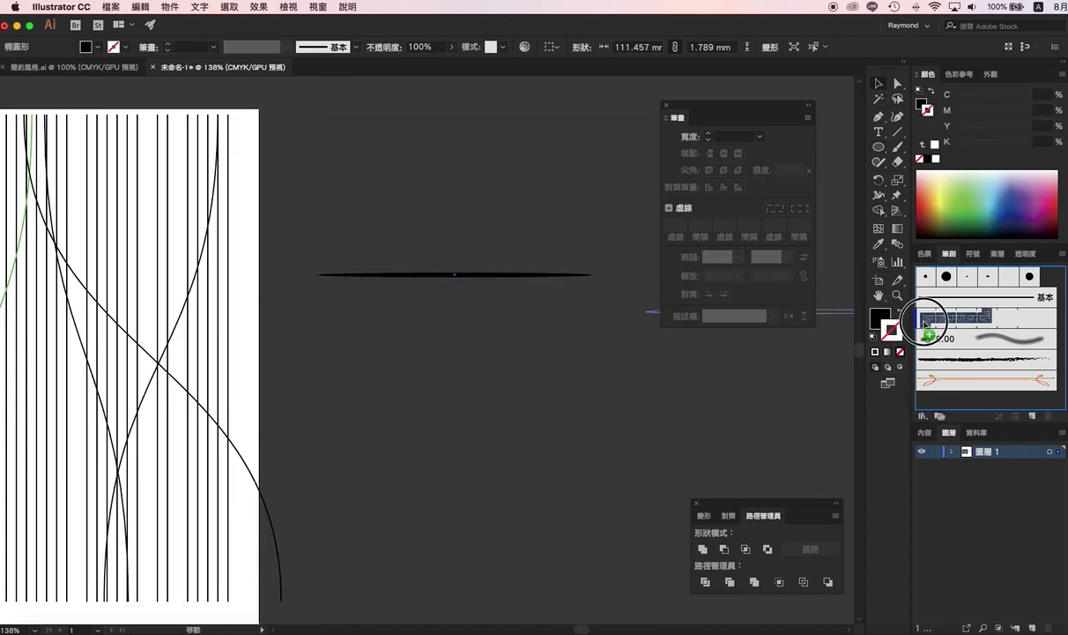
Make the ellipse into art brush 線條圖筆刷 1 with Tints colorization.
{"action": "left_click_drag", "start_coordinate": [535, 279], "coordinate": [953, 330]}
{"action": "left_click_drag", "start_coordinate": [45, 83], "coordinate": [407, 291]}
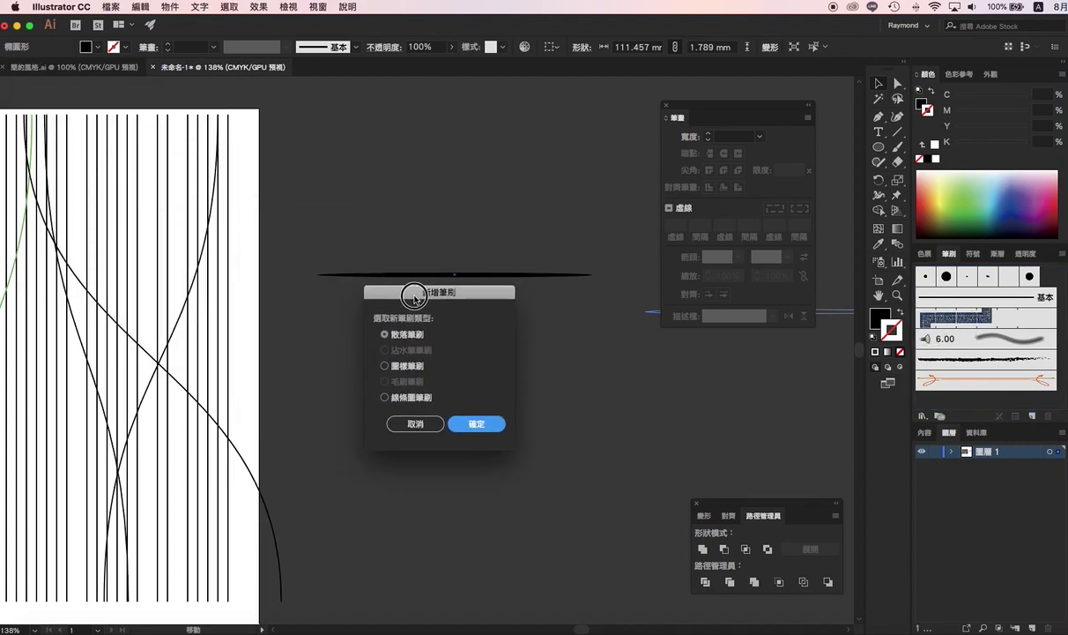
{"action": "left_click", "coordinate": [408, 396]}
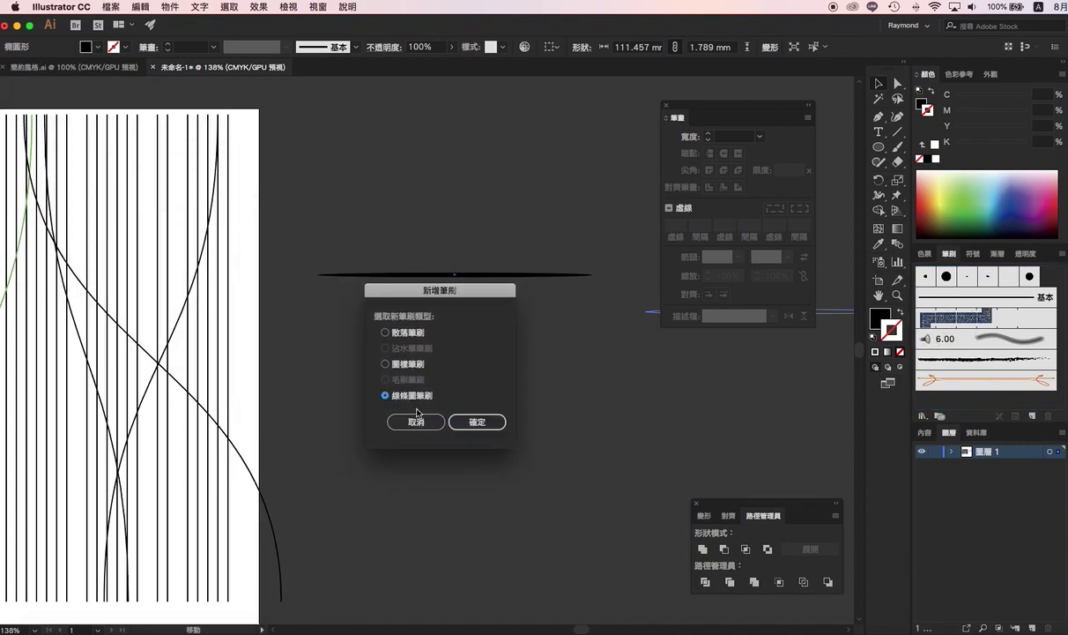
{"action": "left_click", "coordinate": [477, 422]}
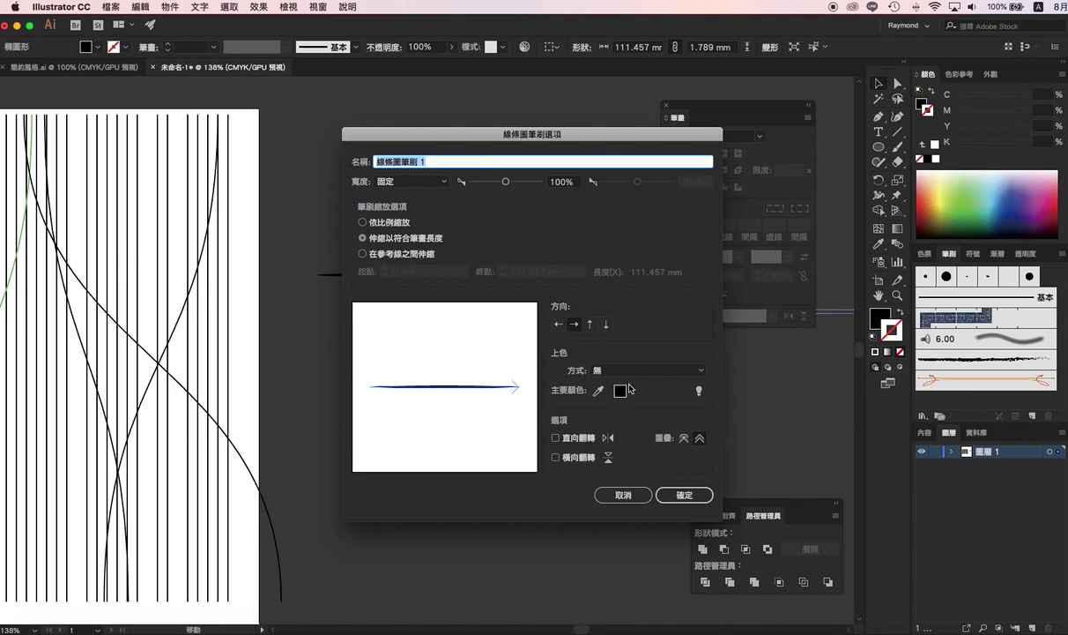
{"action": "left_click", "coordinate": [599, 369]}
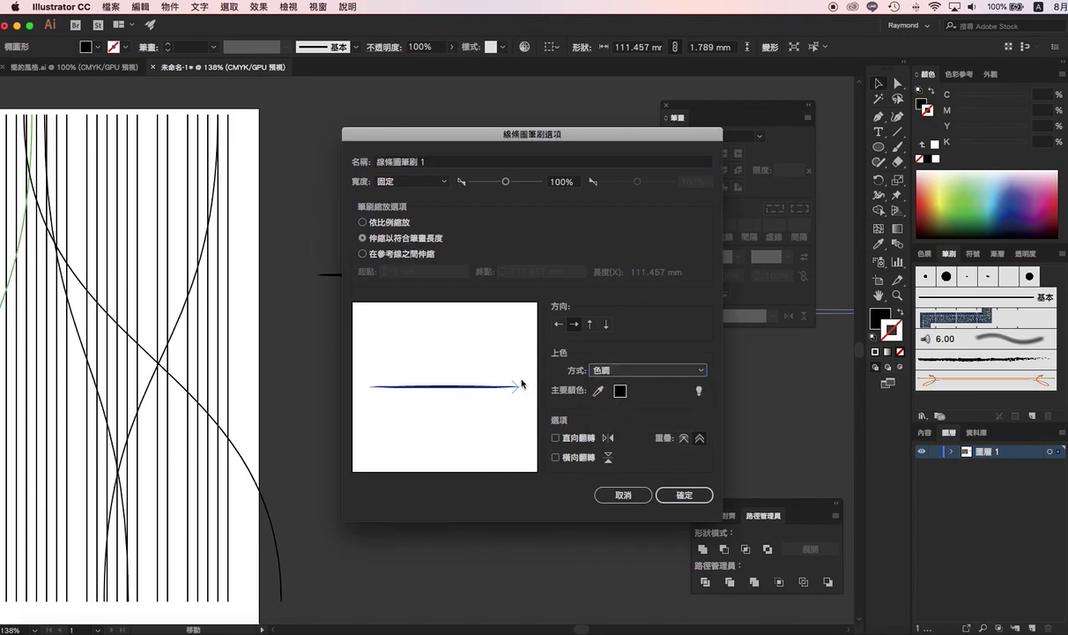
{"action": "left_click", "coordinate": [699, 390]}
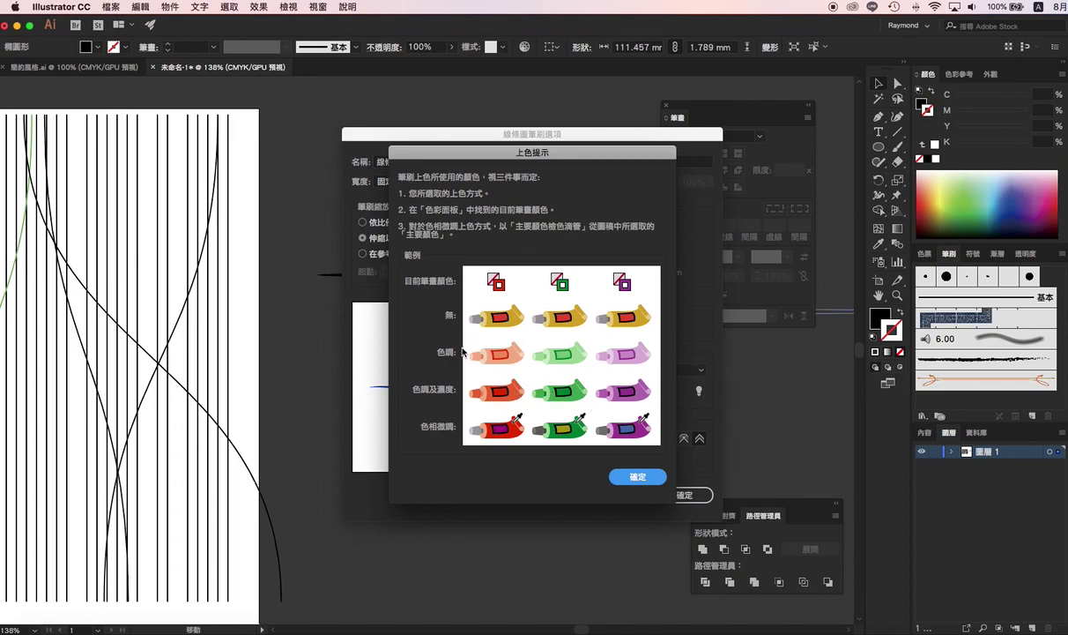
{"action": "left_click", "coordinate": [654, 480]}
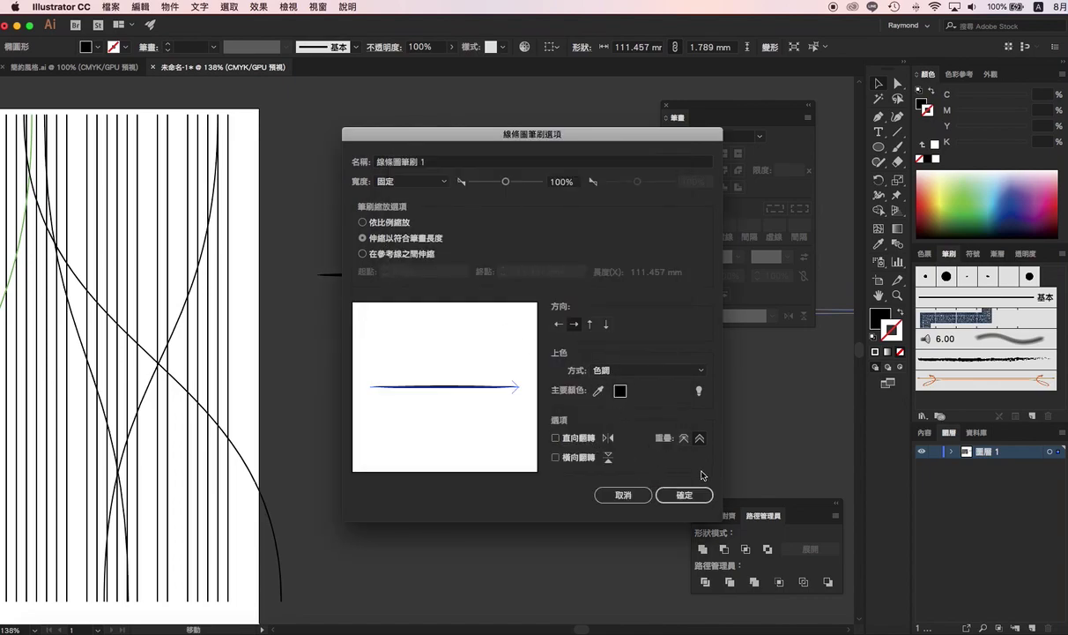
{"action": "left_click", "coordinate": [685, 494]}
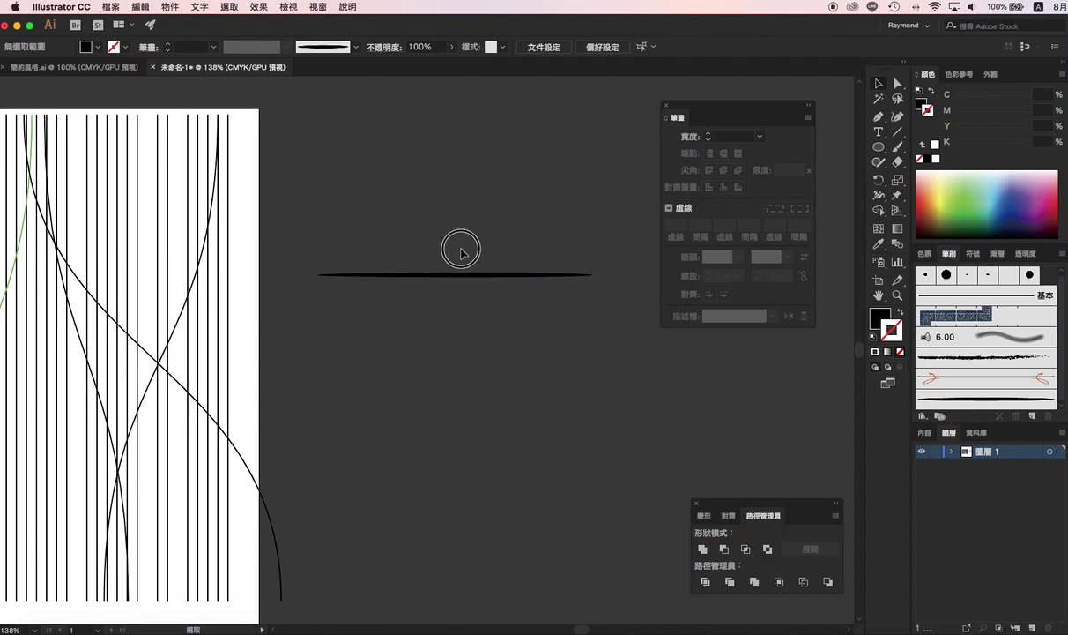
Delete the original ellipse and clear any selected vertical lines.
{"action": "key", "text": "Delete"}
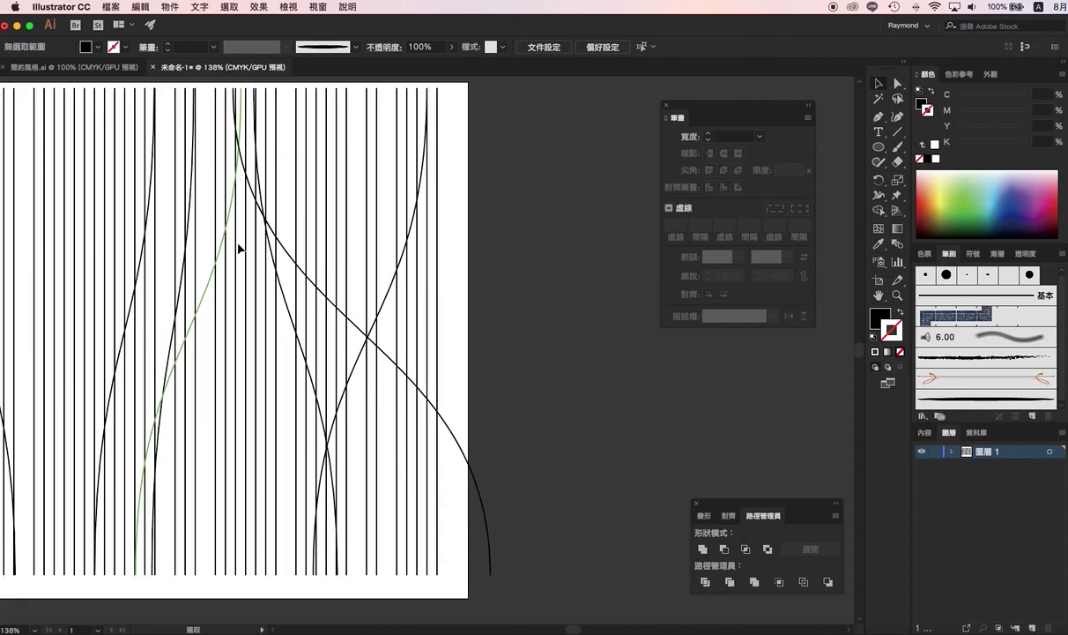
{"action": "left_click", "coordinate": [226, 249]}
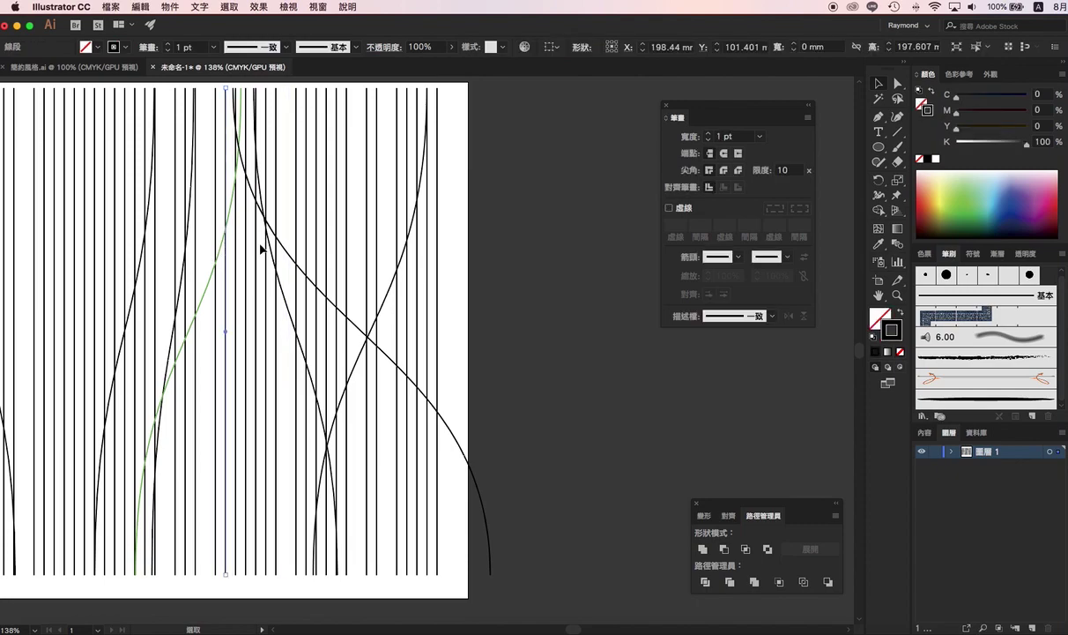
{"action": "left_click_drag", "start_coordinate": [293, 262], "coordinate": [372, 342]}
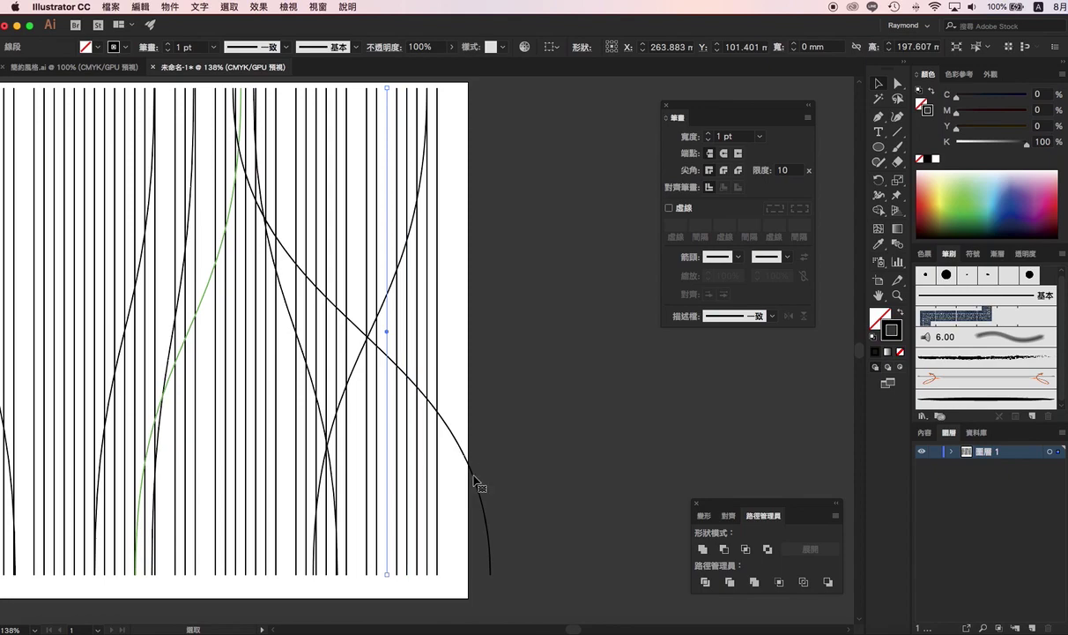
{"action": "left_click", "coordinate": [451, 457]}
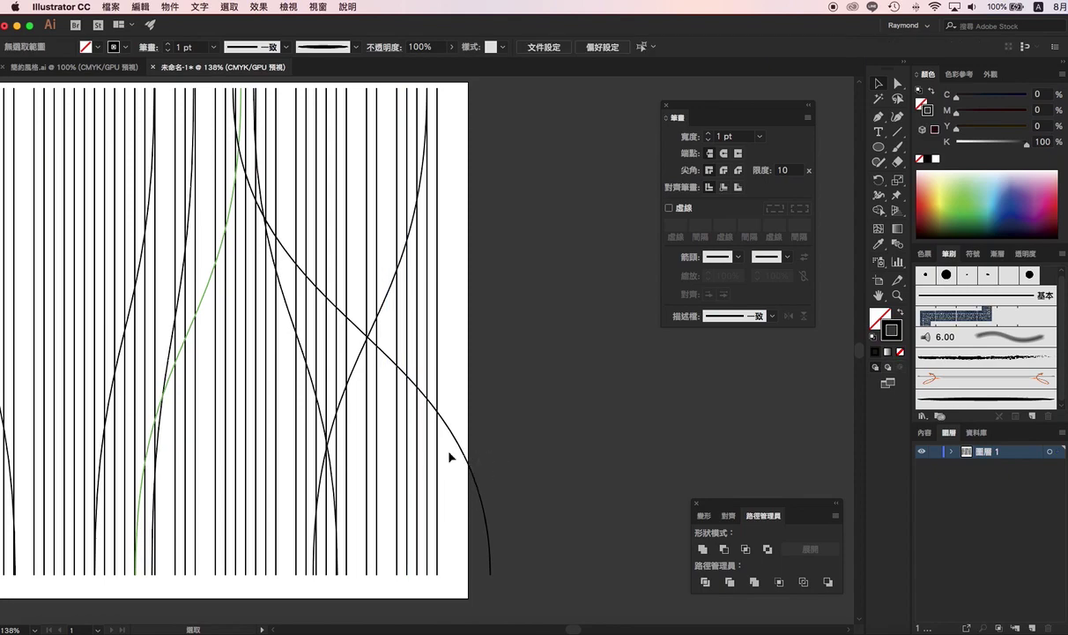
Apply the tapered art brush to a thin curve and stroke it deep green.
{"action": "left_click", "coordinate": [281, 291]}
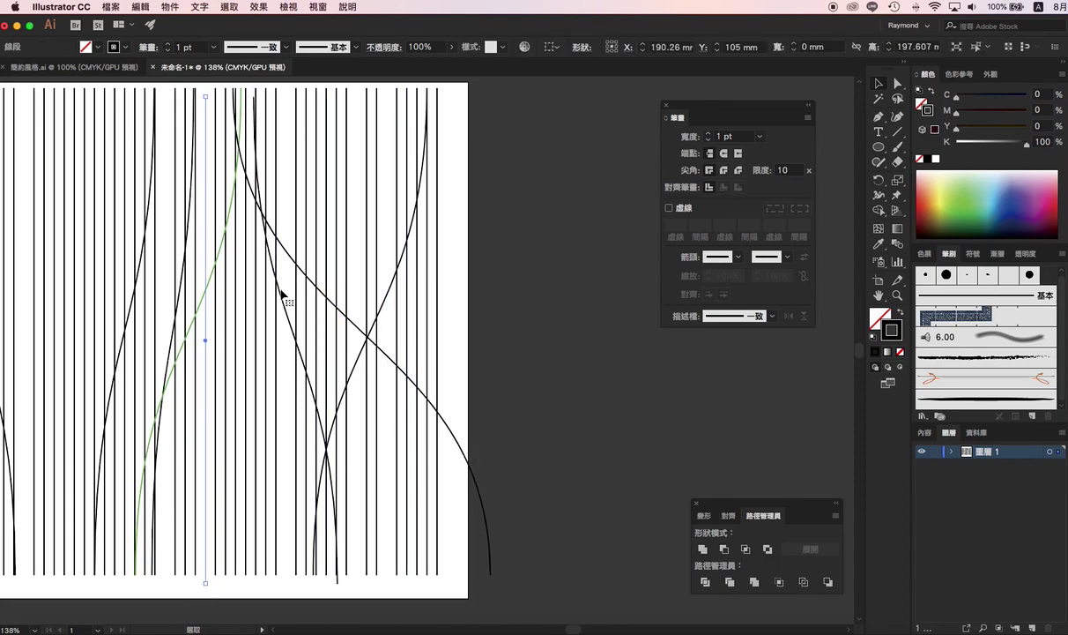
{"action": "left_click", "coordinate": [960, 401]}
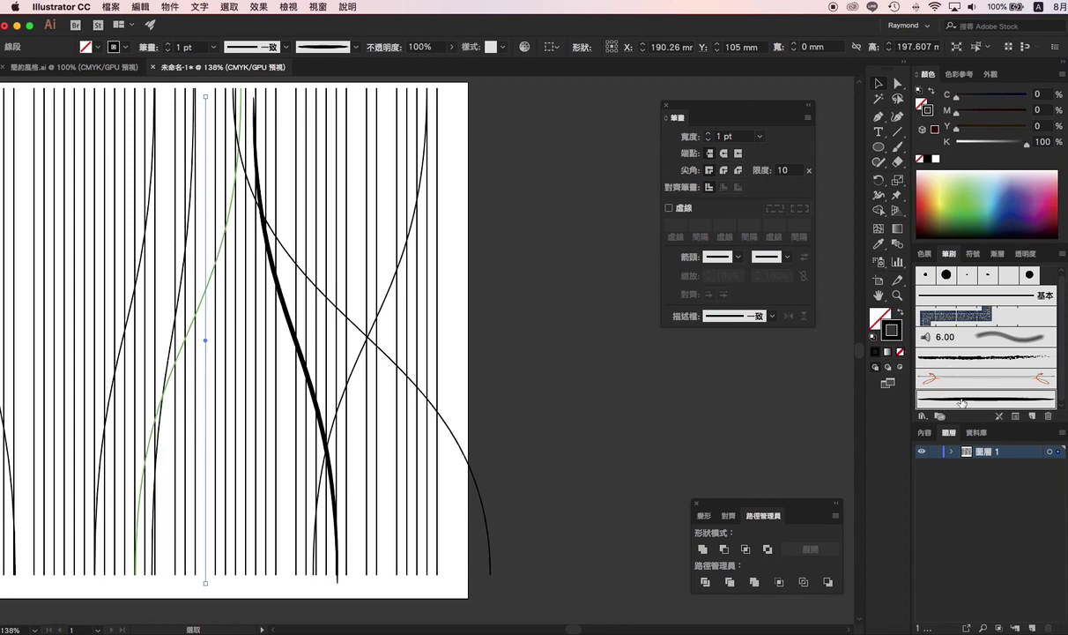
{"action": "double_click", "coordinate": [899, 334]}
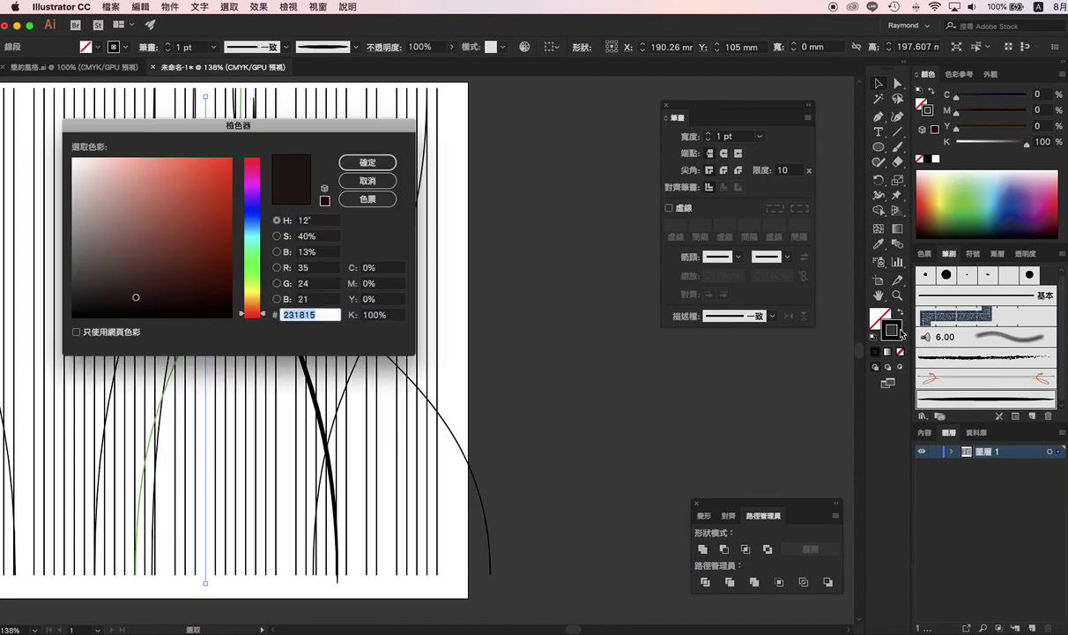
{"action": "left_click", "coordinate": [251, 248]}
{"action": "left_click_drag", "start_coordinate": [219, 238], "coordinate": [218, 233]}
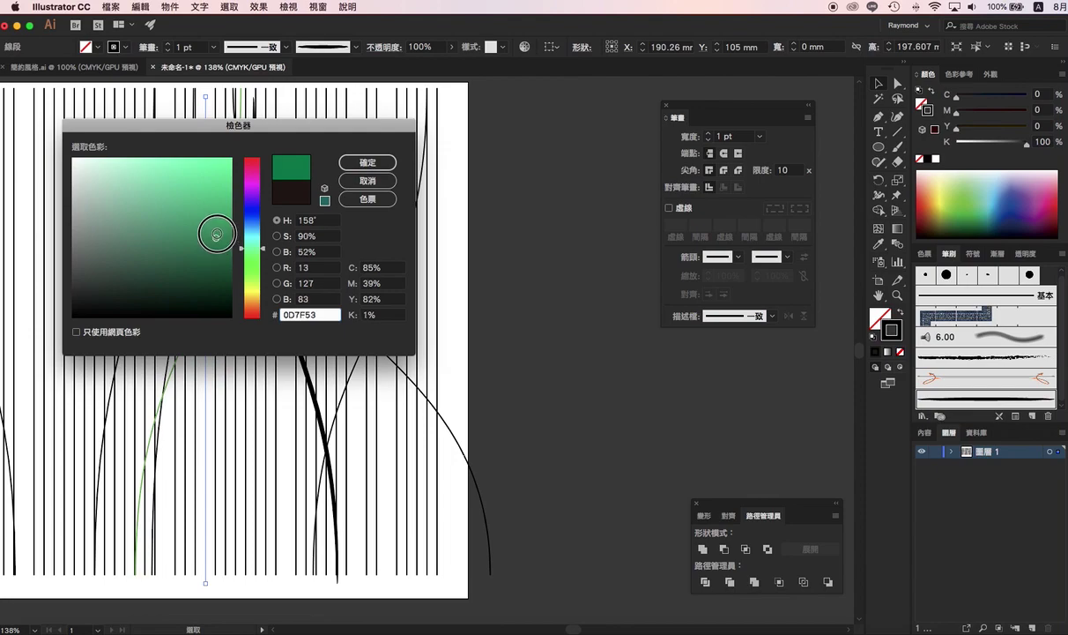
{"action": "left_click", "coordinate": [368, 162]}
Give another curve on the left the same art brush and a green stroke.
{"action": "scroll", "coordinate": [291, 326], "scroll_direction": "left", "scroll_amount": 2}
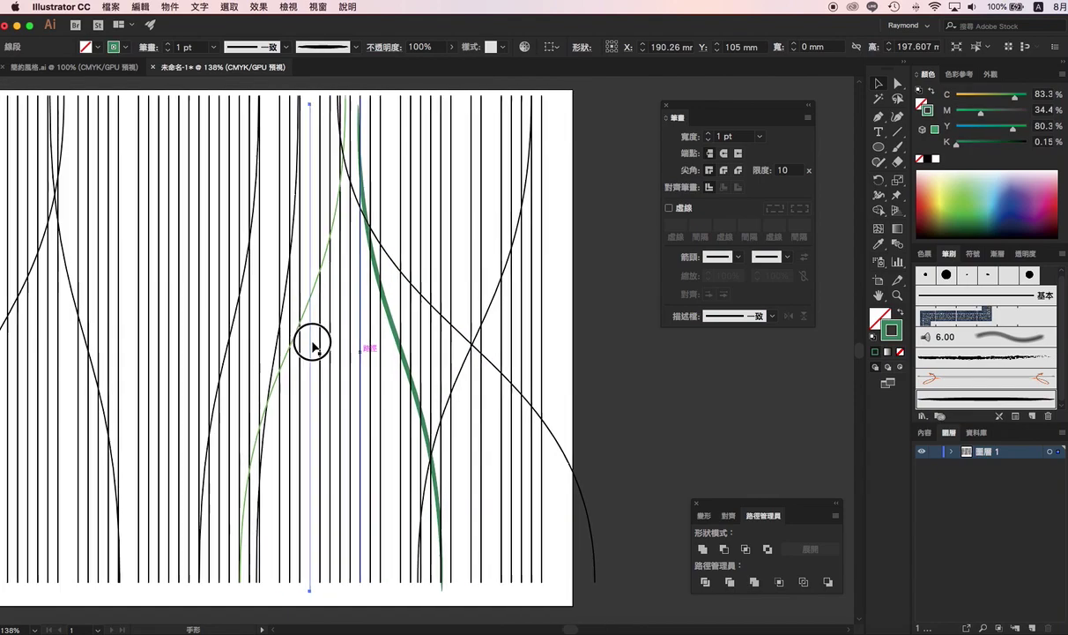
{"action": "scroll", "coordinate": [317, 339], "scroll_direction": "left", "scroll_amount": 3}
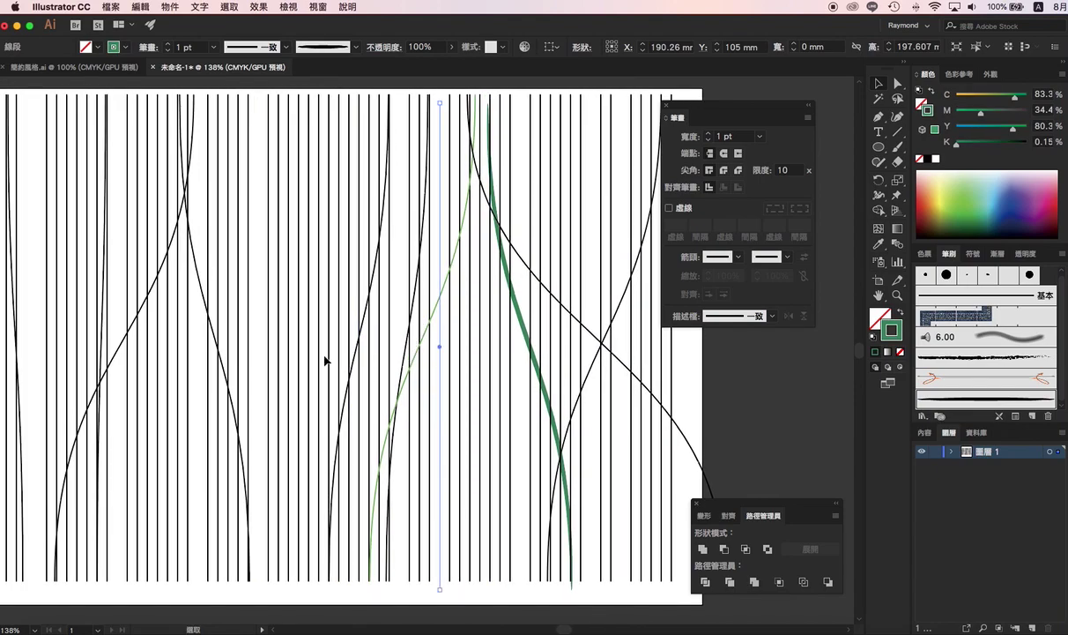
{"action": "left_click", "coordinate": [203, 291]}
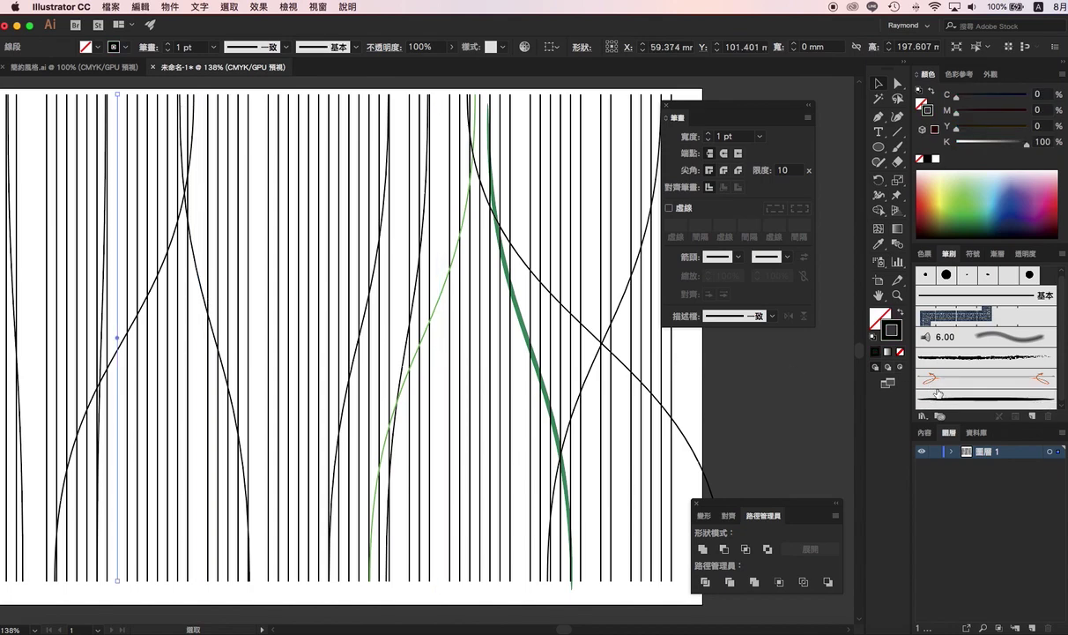
{"action": "left_click", "coordinate": [972, 397]}
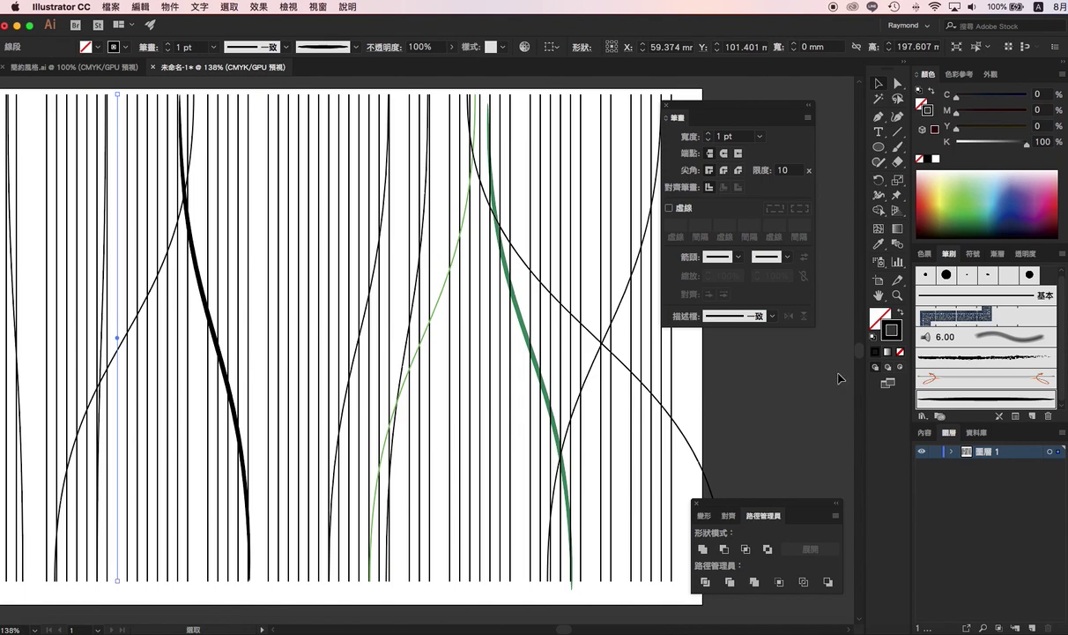
{"action": "double_click", "coordinate": [893, 330]}
{"action": "left_click", "coordinate": [249, 250]}
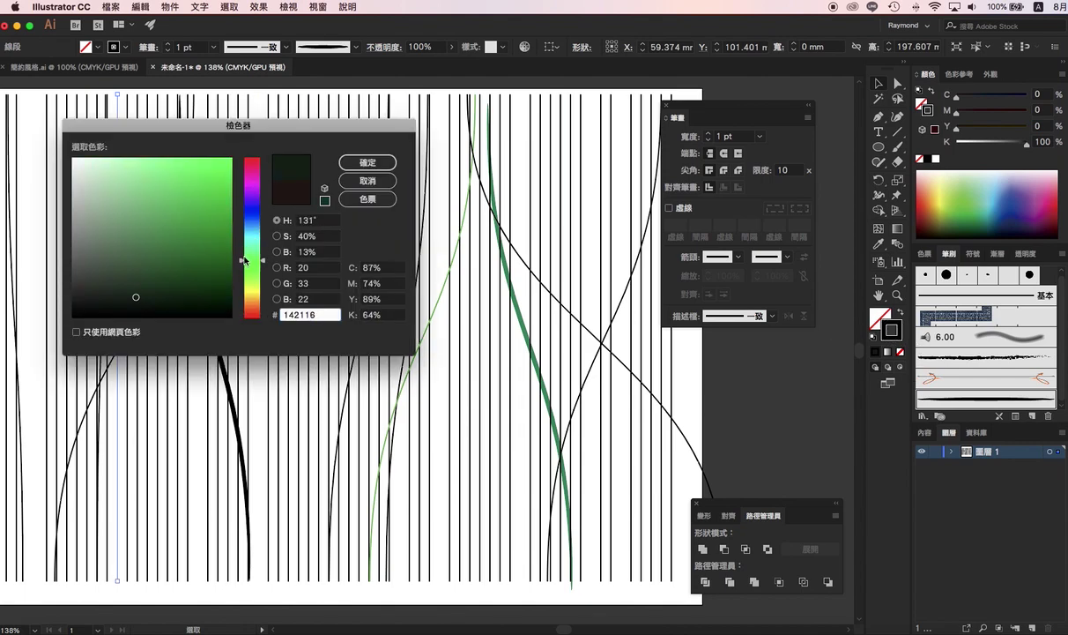
{"action": "left_click", "coordinate": [214, 223]}
{"action": "left_click", "coordinate": [367, 164]}
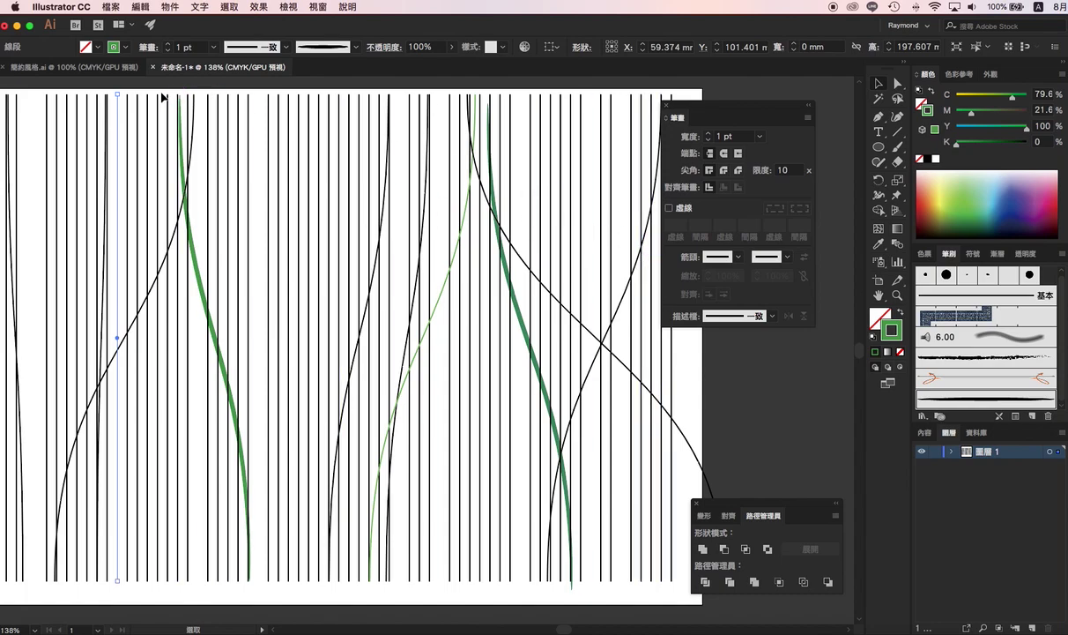
{"action": "left_click", "coordinate": [99, 71]}
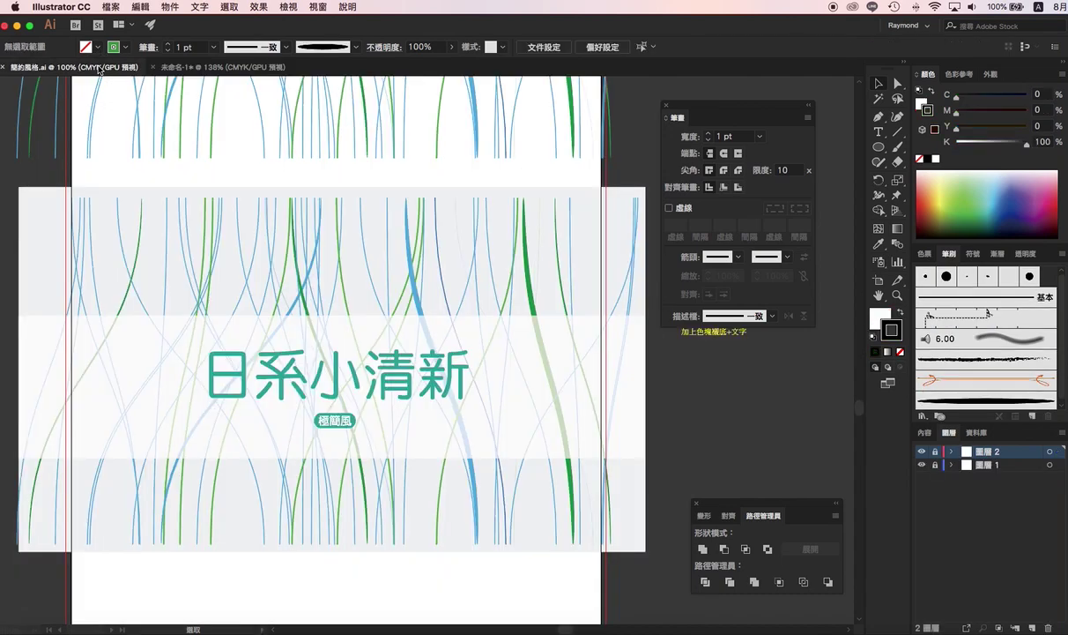
{"action": "scroll", "coordinate": [370, 243], "scroll_direction": "up", "scroll_amount": 5}
{"action": "scroll", "coordinate": [382, 278], "scroll_direction": "up", "scroll_amount": 3}
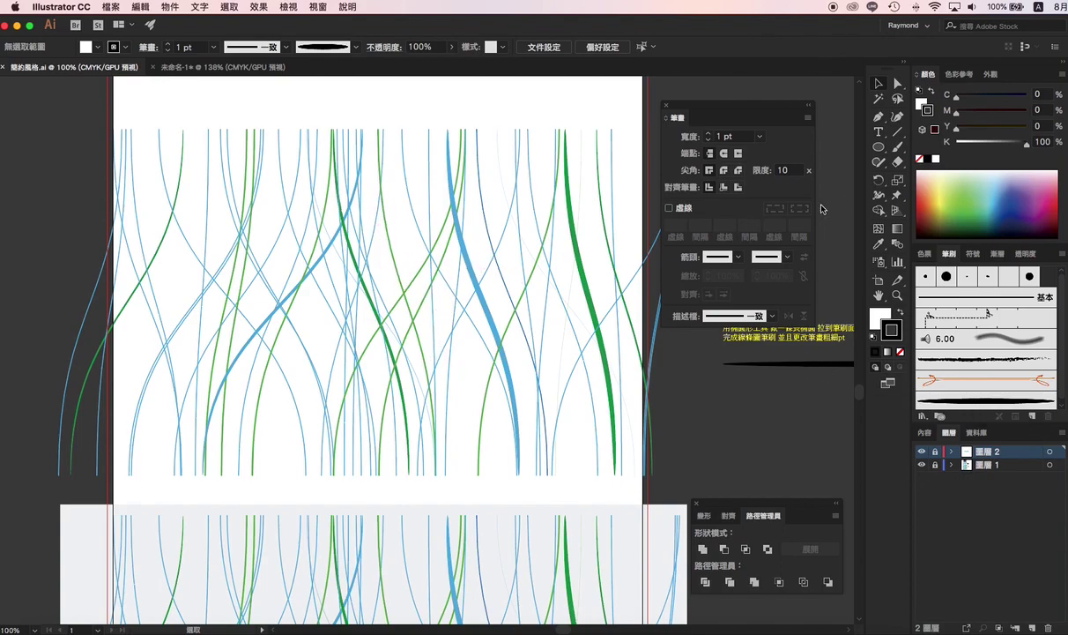
{"action": "scroll", "coordinate": [414, 234], "scroll_direction": "down", "scroll_amount": 3}
{"action": "scroll", "coordinate": [415, 233], "scroll_direction": "right", "scroll_amount": 2}
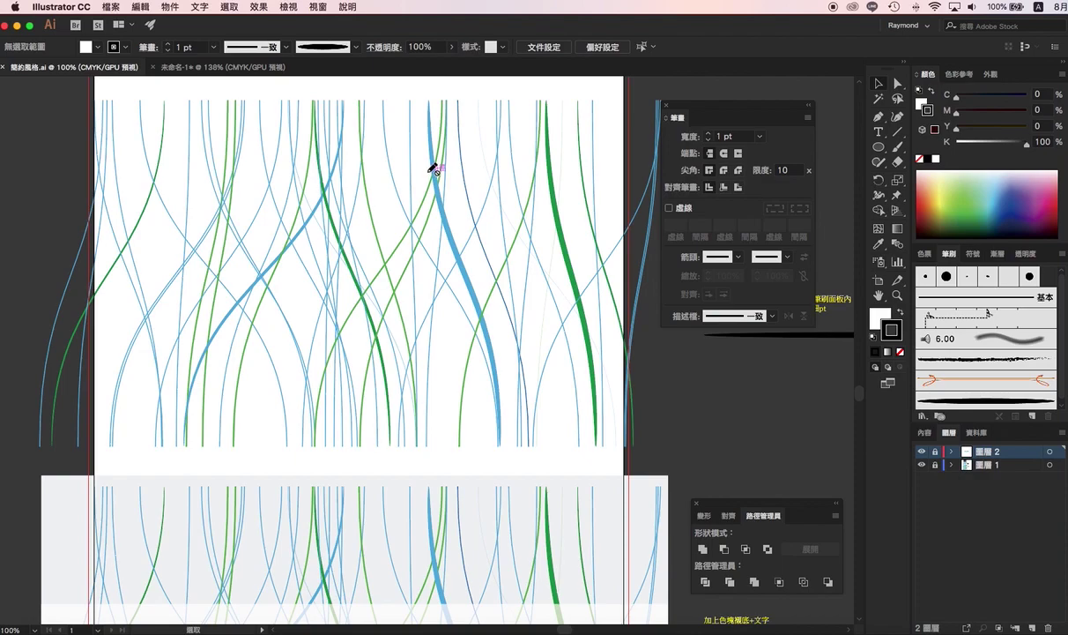
{"action": "scroll", "coordinate": [417, 296], "scroll_direction": "down", "scroll_amount": 5}
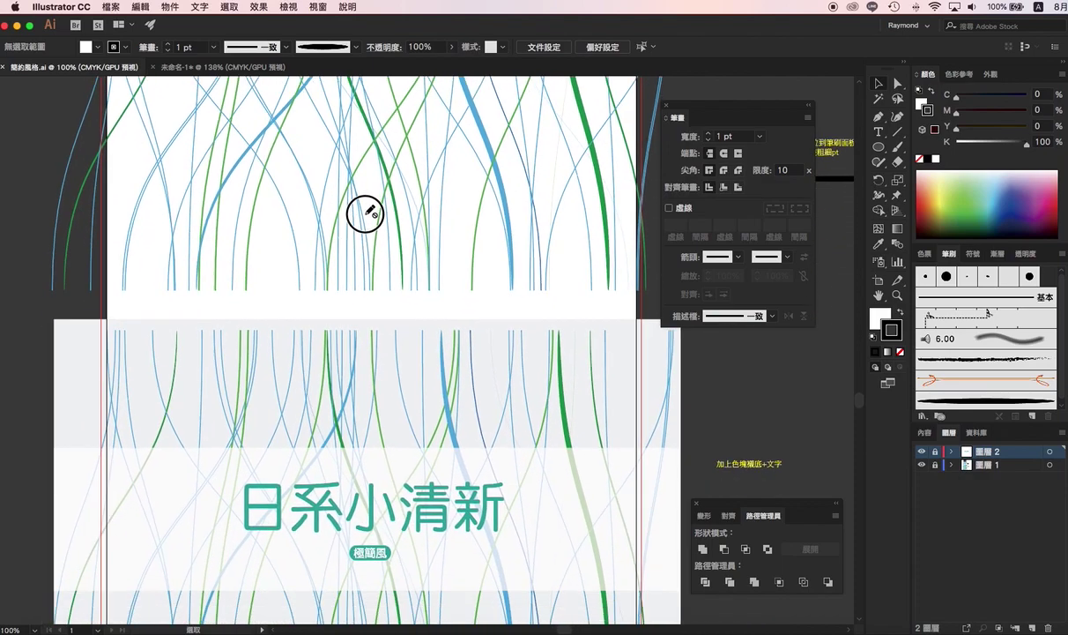
{"action": "scroll", "coordinate": [362, 215], "scroll_direction": "down", "scroll_amount": 5}
{"action": "scroll", "coordinate": [343, 256], "scroll_direction": "down", "scroll_amount": 1}
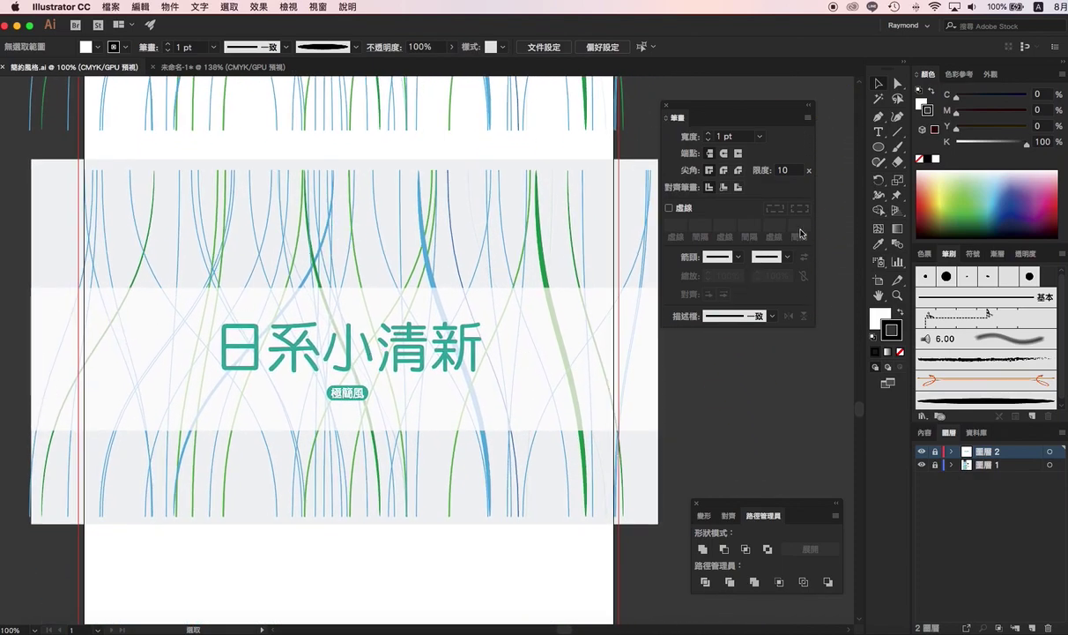
Select the Rectangle tool with a white fill and no stroke.
{"action": "left_click_drag", "start_coordinate": [879, 152], "coordinate": [895, 136]}
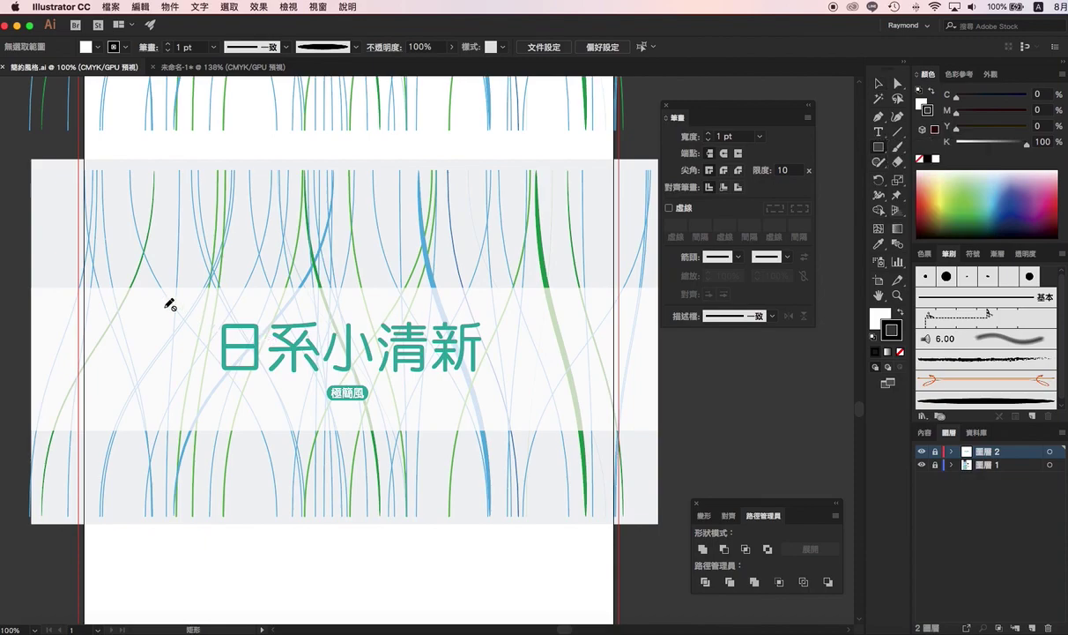
{"action": "left_click", "coordinate": [877, 316]}
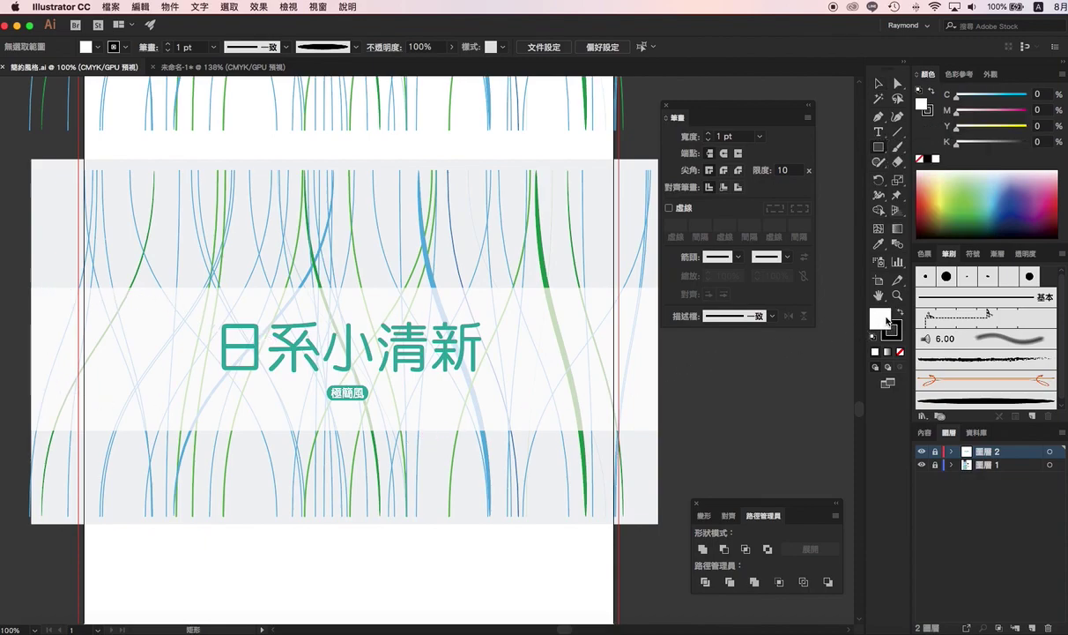
{"action": "left_click", "coordinate": [900, 352]}
{"action": "left_click", "coordinate": [893, 333]}
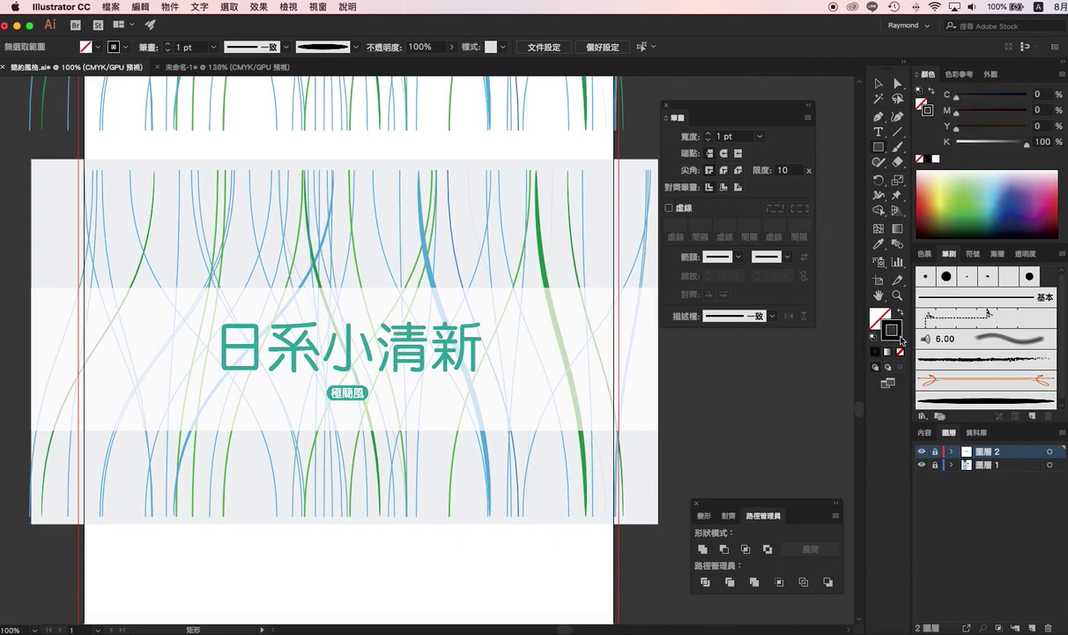
{"action": "left_click", "coordinate": [900, 352]}
{"action": "left_click", "coordinate": [878, 319]}
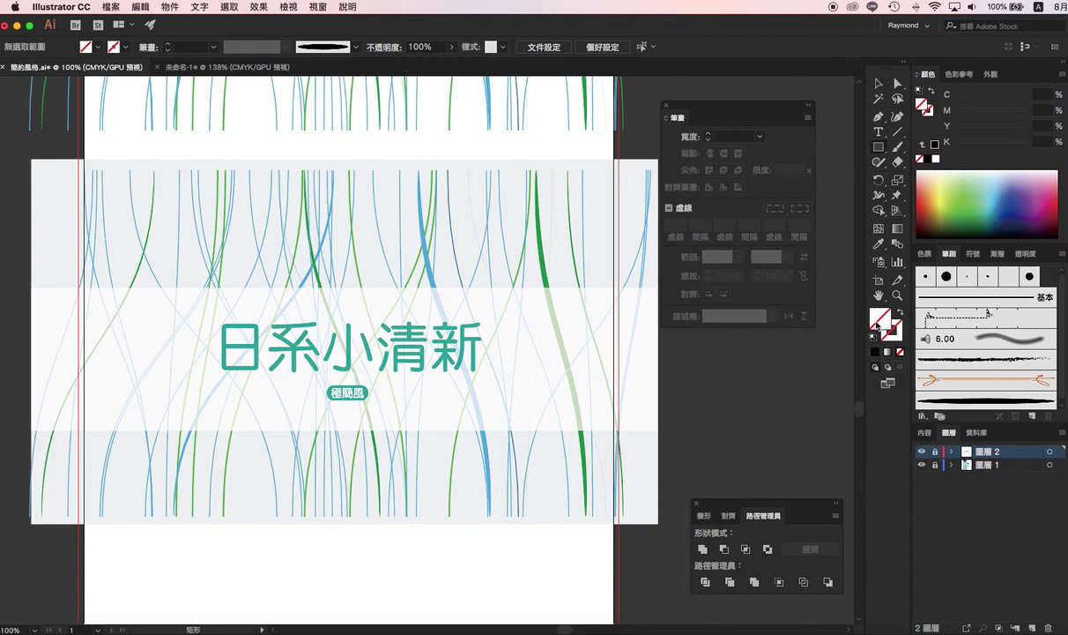
{"action": "left_click", "coordinate": [925, 253]}
{"action": "left_click", "coordinate": [936, 292]}
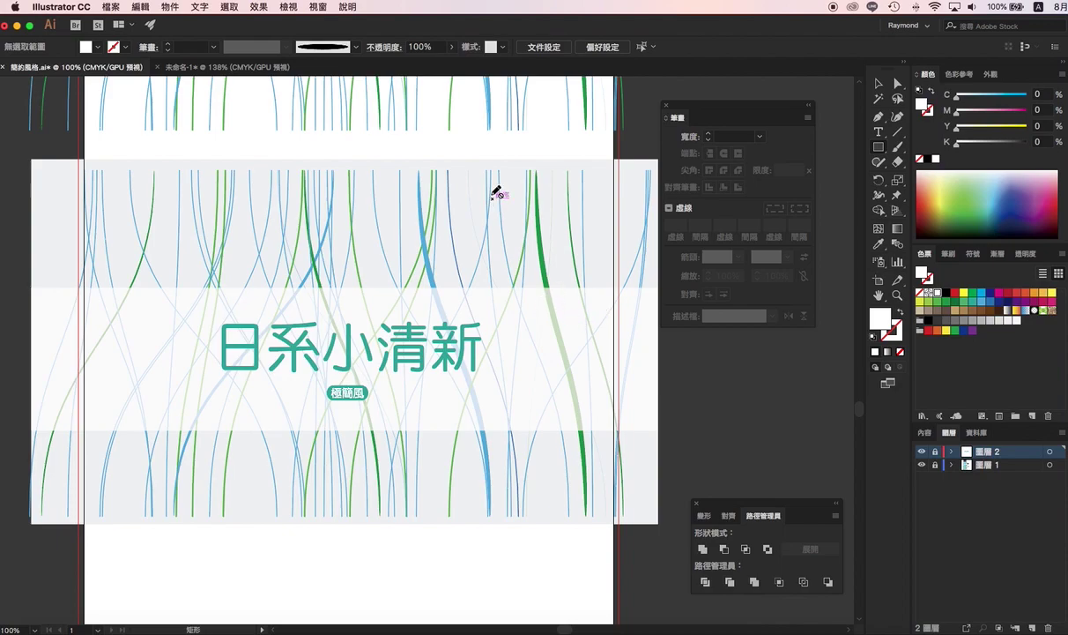
Set the opacity to 67% in the Transparency panel.
{"action": "left_click", "coordinate": [316, 6]}
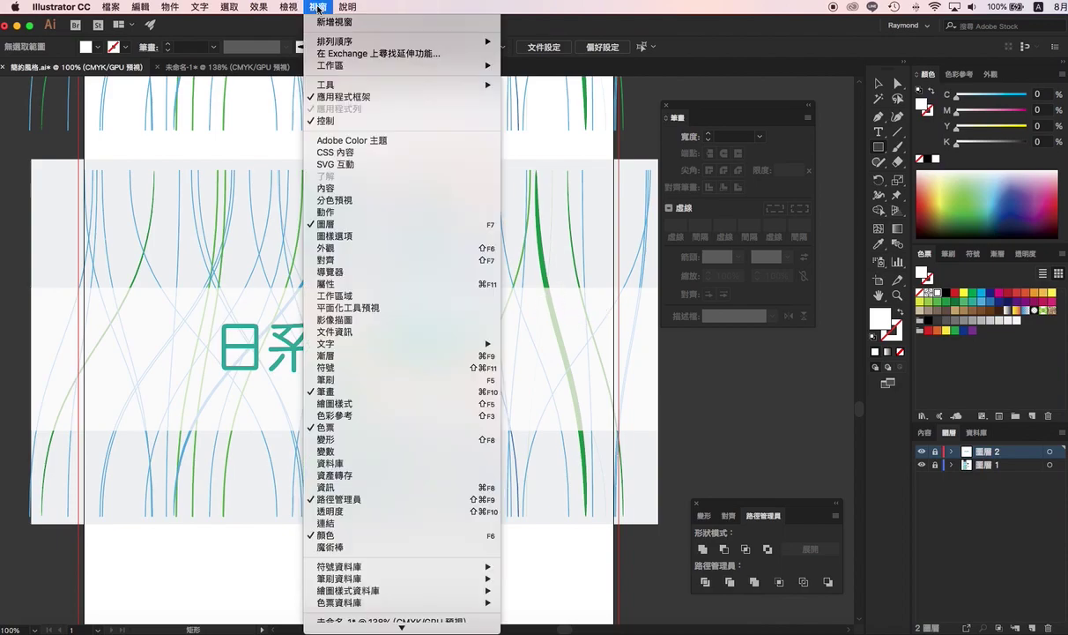
{"action": "left_click", "coordinate": [377, 511]}
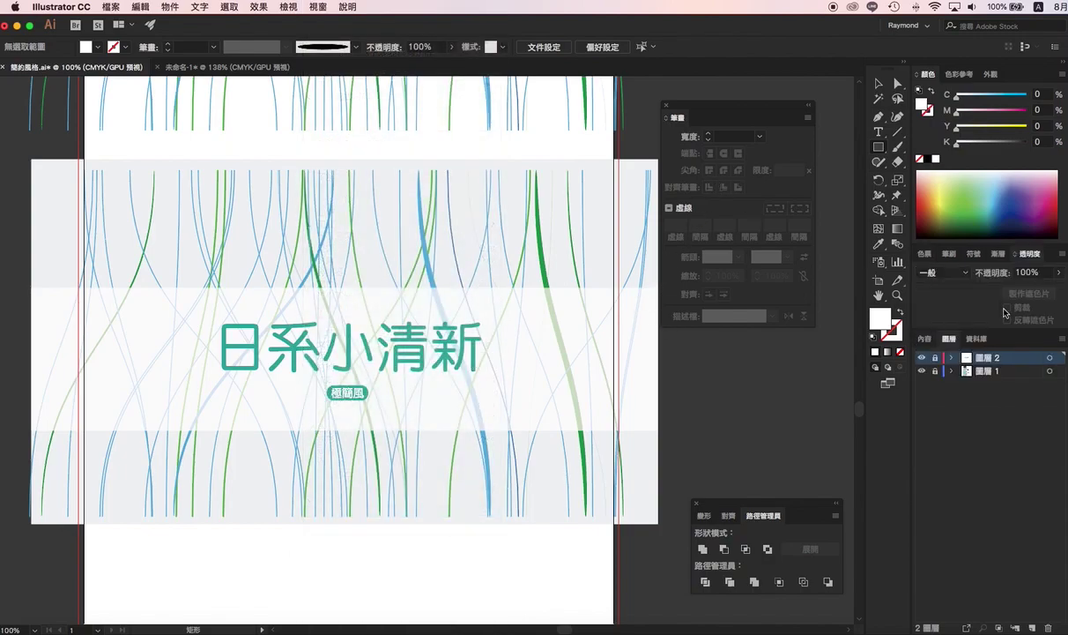
{"action": "left_click", "coordinate": [1055, 275]}
{"action": "left_click_drag", "start_coordinate": [1052, 290], "coordinate": [1043, 291]}
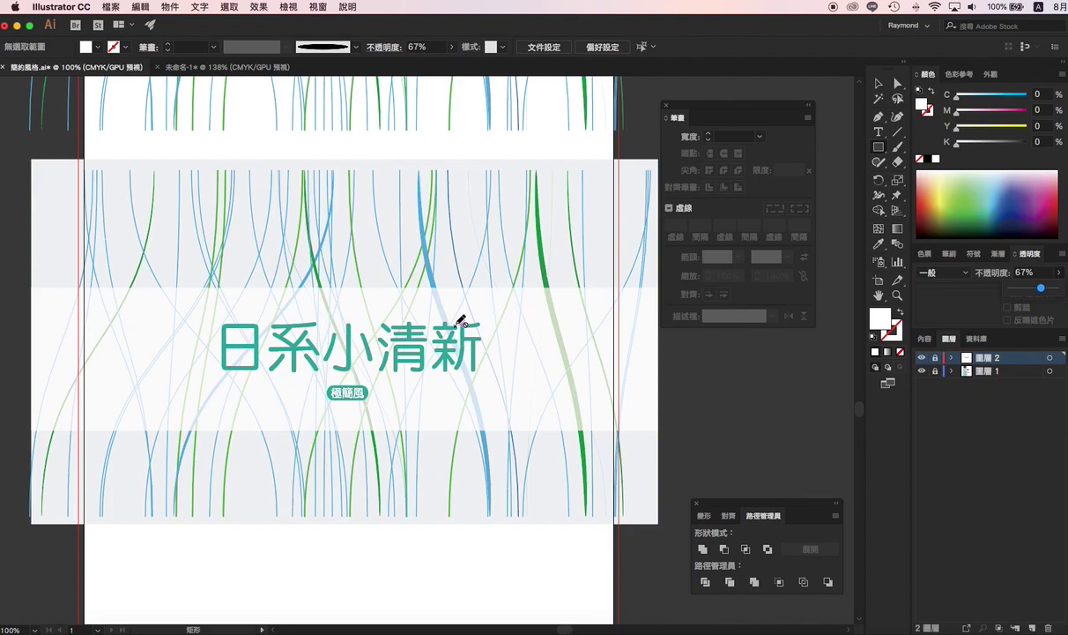
Visit the 未命名-1 document, pick the Line Segment tool, and return to 簡約風格.ai.
{"action": "left_click", "coordinate": [217, 74]}
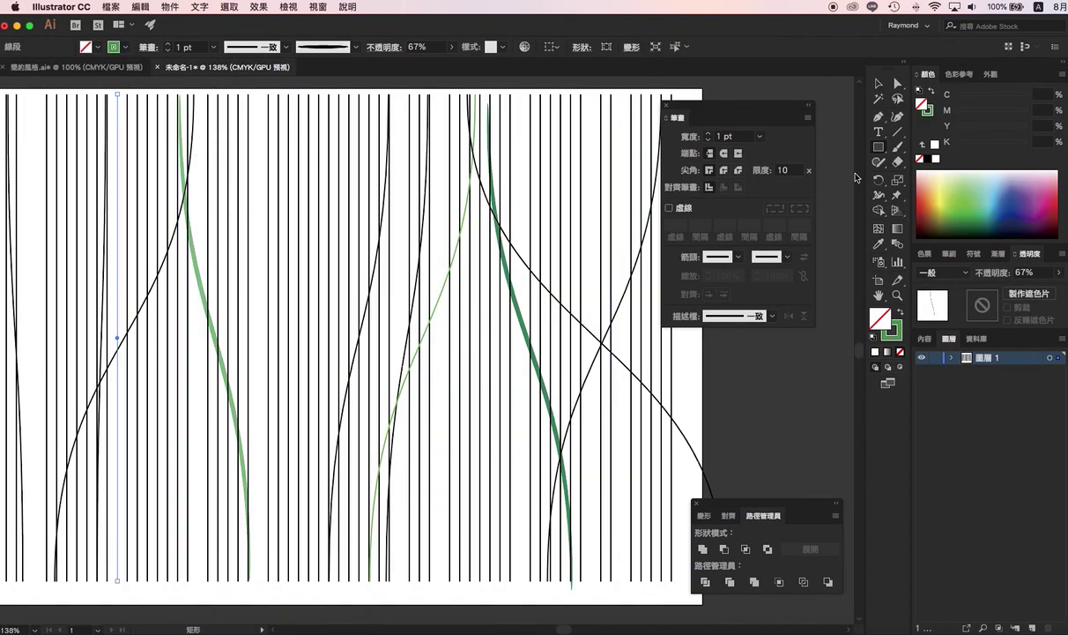
{"action": "left_click_drag", "start_coordinate": [900, 134], "coordinate": [948, 133]}
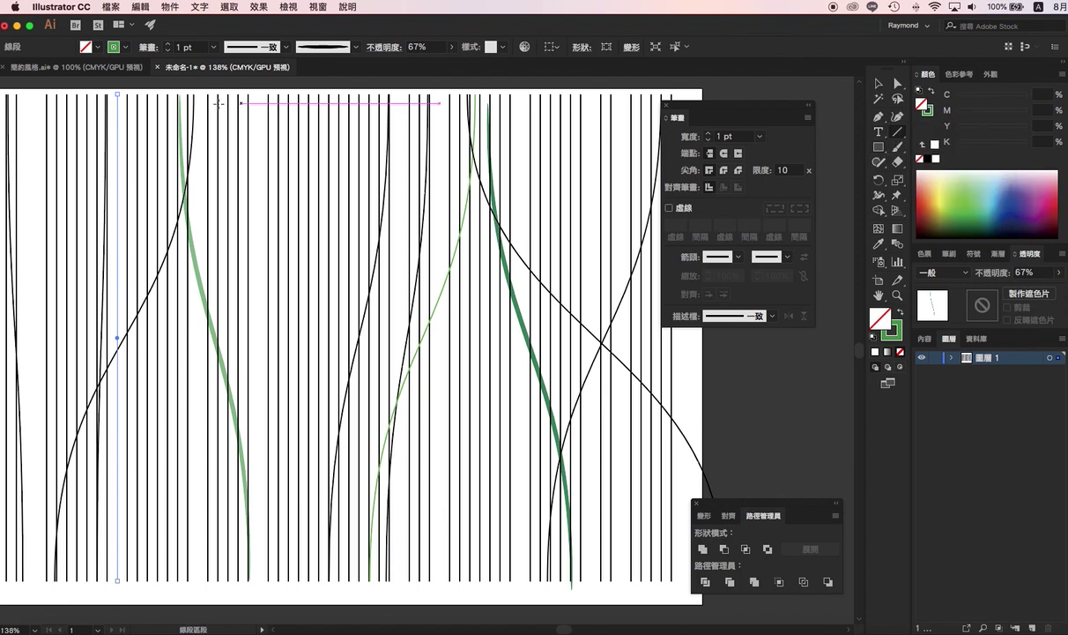
{"action": "left_click", "coordinate": [76, 67]}
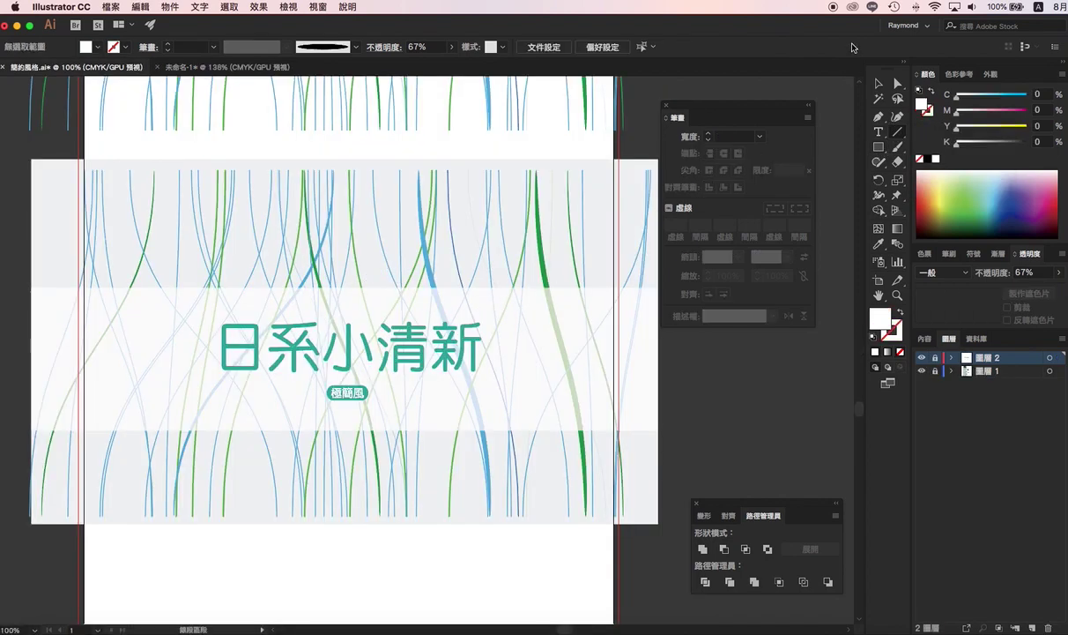